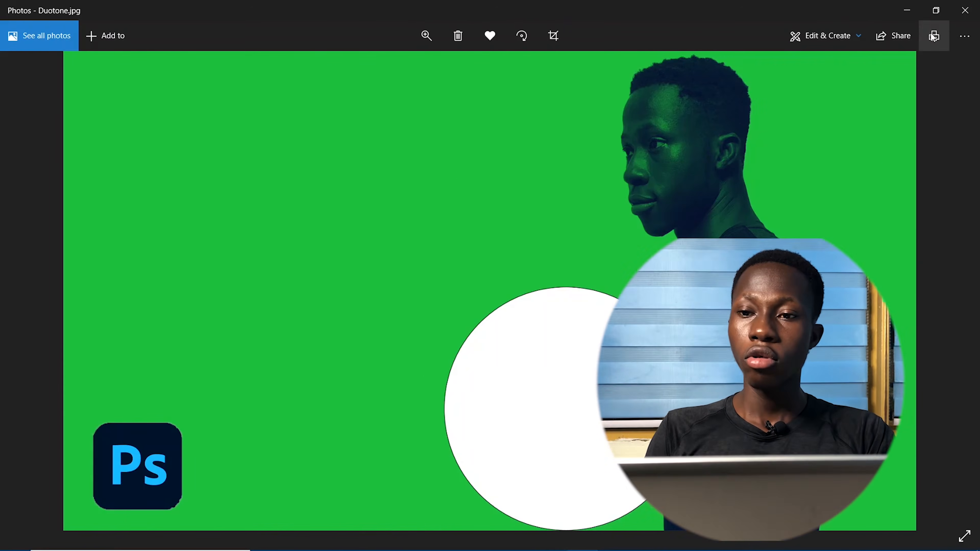
- Minimize the Duotone.jpg preview in Photos and the File Explorer window to reveal the desktop
{"action": "left_click", "coordinate": [908, 11]}
{"action": "left_click", "coordinate": [900, 10]}
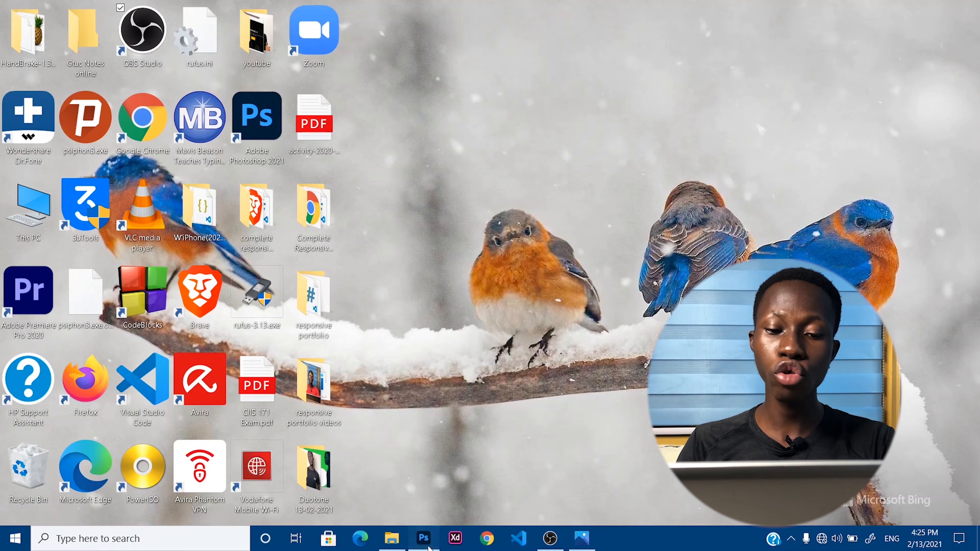
- Bring Photoshop forward and browse the Open dialog to the Desktop
{"action": "left_click", "coordinate": [423, 538]}
{"action": "scroll", "coordinate": [542, 361], "scroll_direction": "down", "scroll_amount": 5}
{"action": "scroll", "coordinate": [543, 361], "scroll_direction": "up", "scroll_amount": 5}
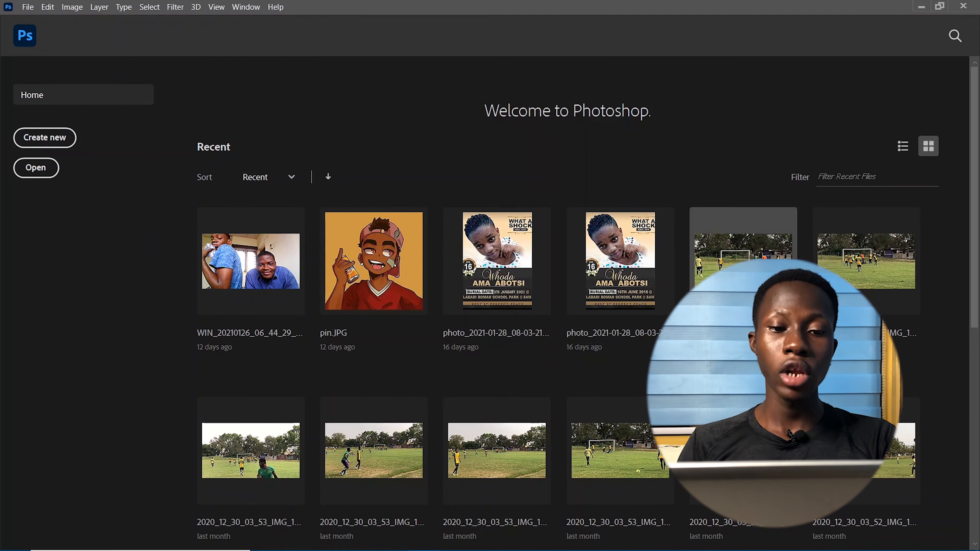
{"action": "left_click", "coordinate": [31, 176]}
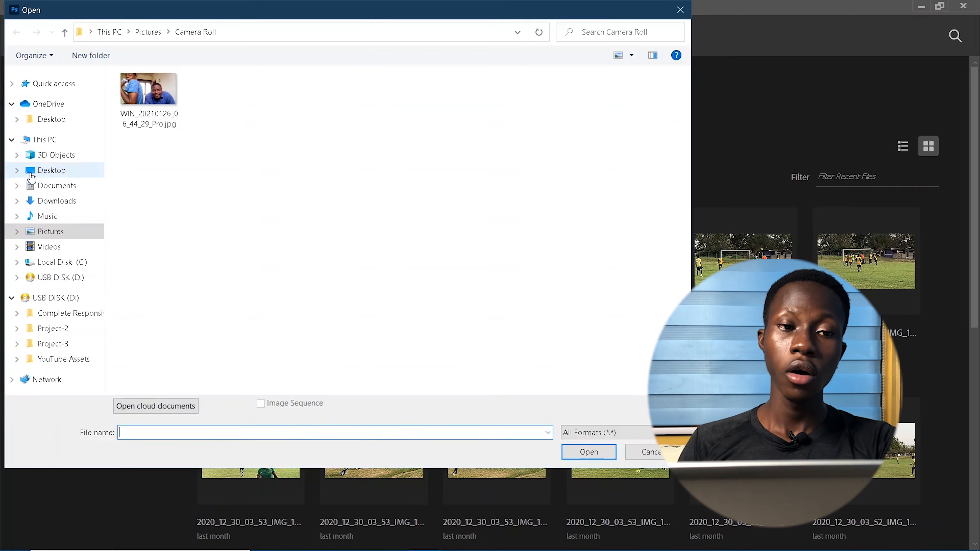
{"action": "left_click", "coordinate": [68, 171]}
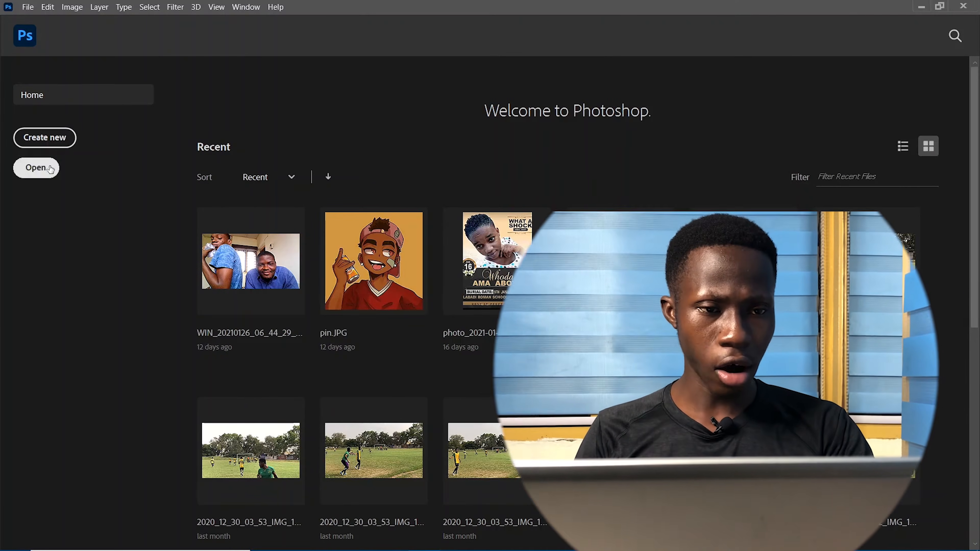
- Open 2020_12_10_00_16_IMG_0915.JPG from the Desktop's Duotone 13-02-2021 folder
{"action": "left_click", "coordinate": [49, 169]}
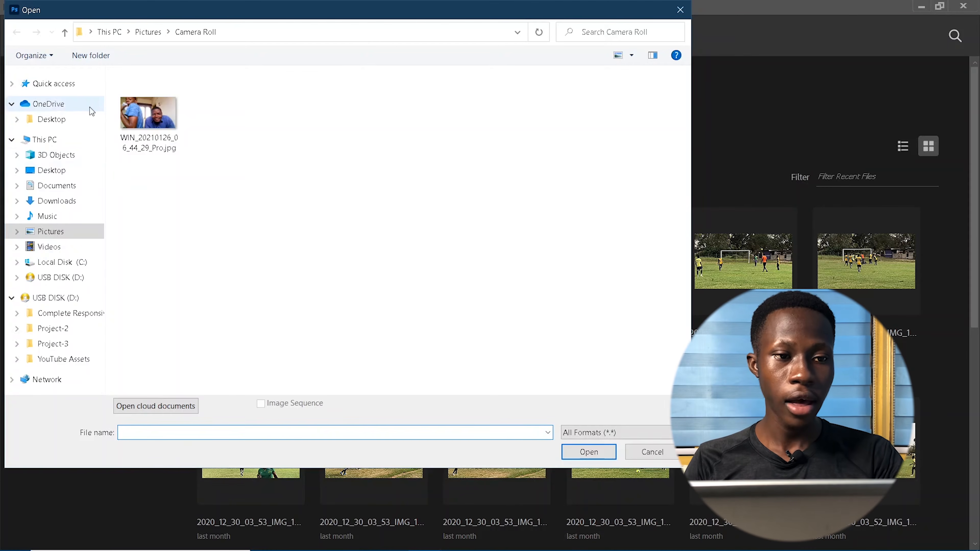
{"action": "left_click", "coordinate": [58, 171]}
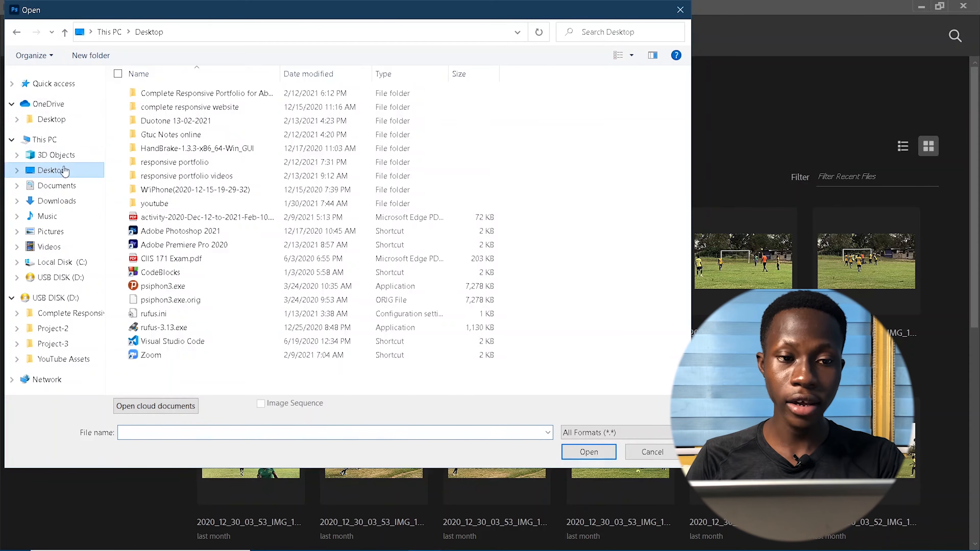
{"action": "double_click", "coordinate": [156, 120]}
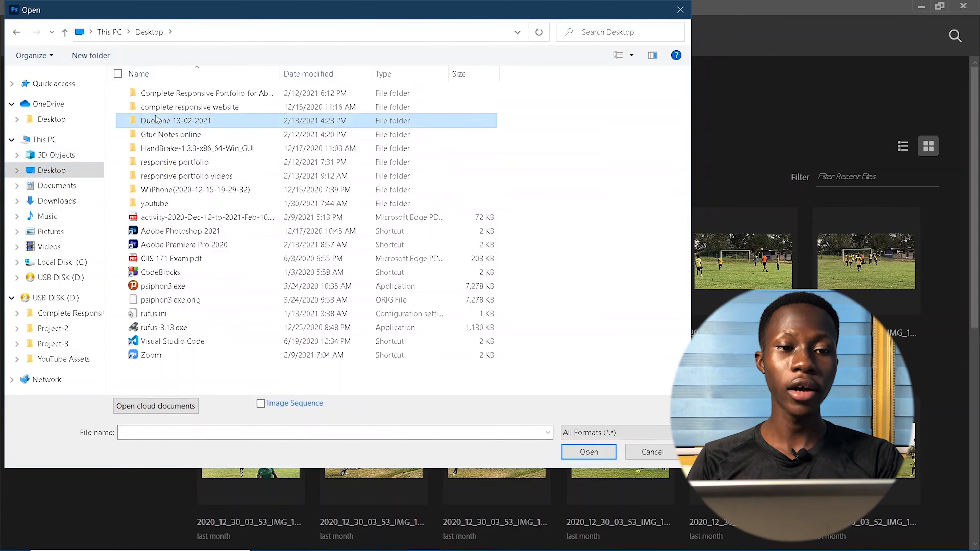
{"action": "scroll", "coordinate": [270, 162], "scroll_direction": "down", "scroll_amount": 1}
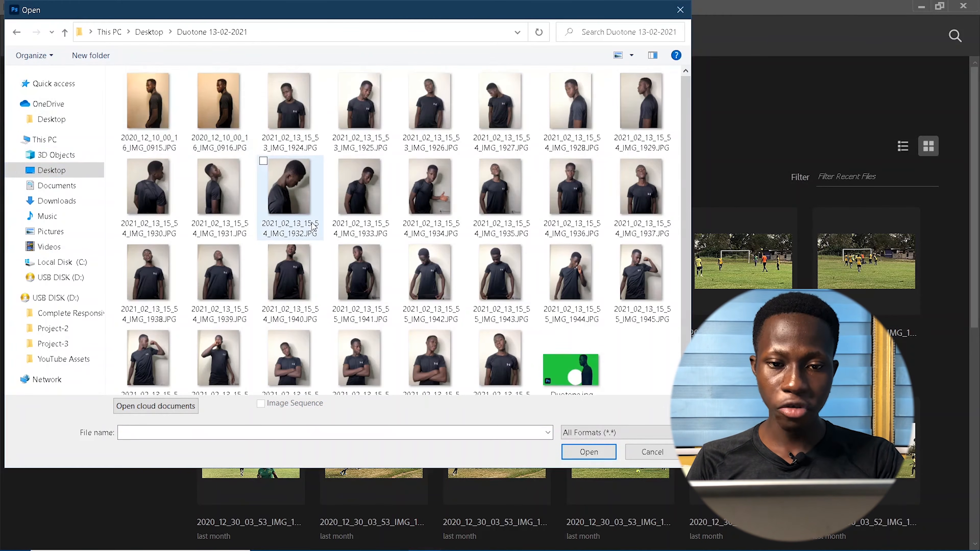
{"action": "scroll", "coordinate": [269, 206], "scroll_direction": "up", "scroll_amount": 1}
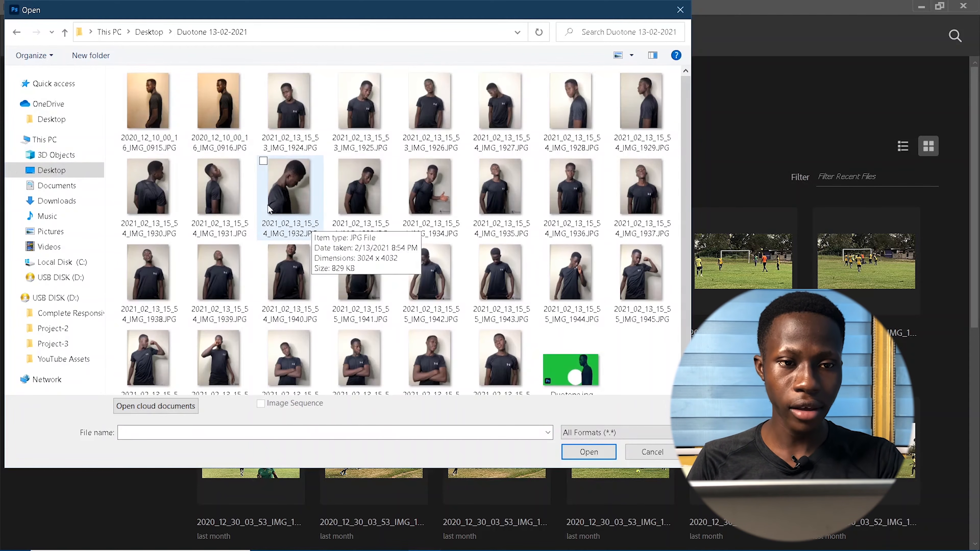
{"action": "left_click", "coordinate": [137, 152]}
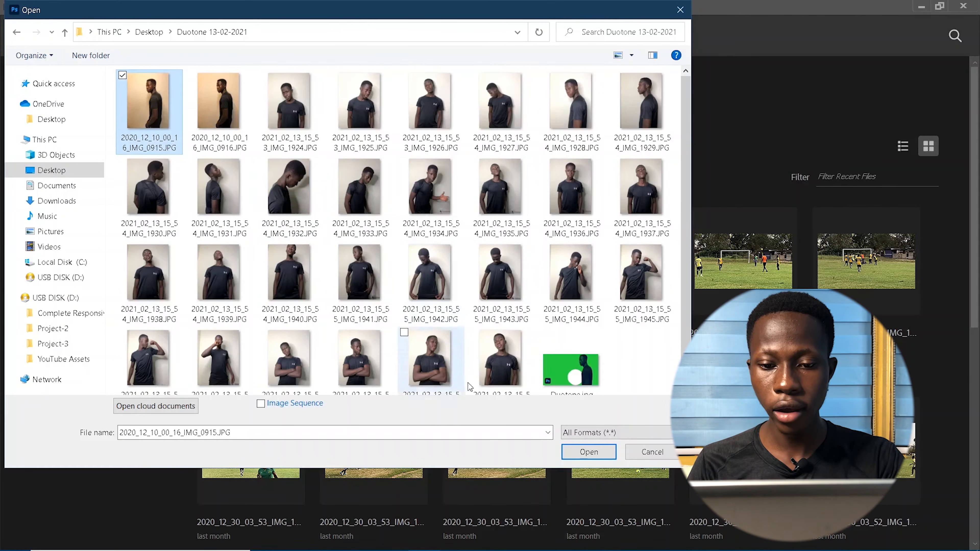
{"action": "left_click", "coordinate": [578, 450]}
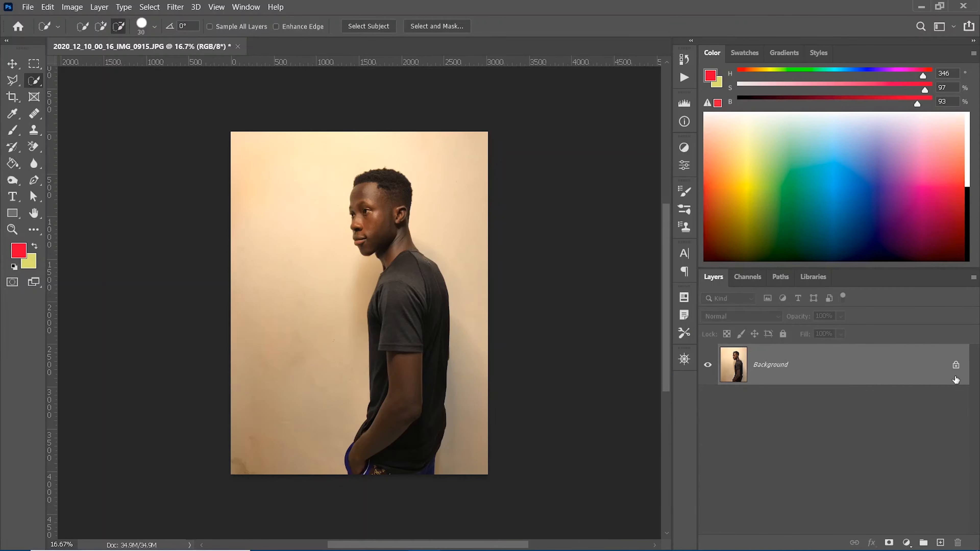
- Unlock the Background layer, converting it to an editable Layer 0
{"action": "left_click", "coordinate": [956, 365]}
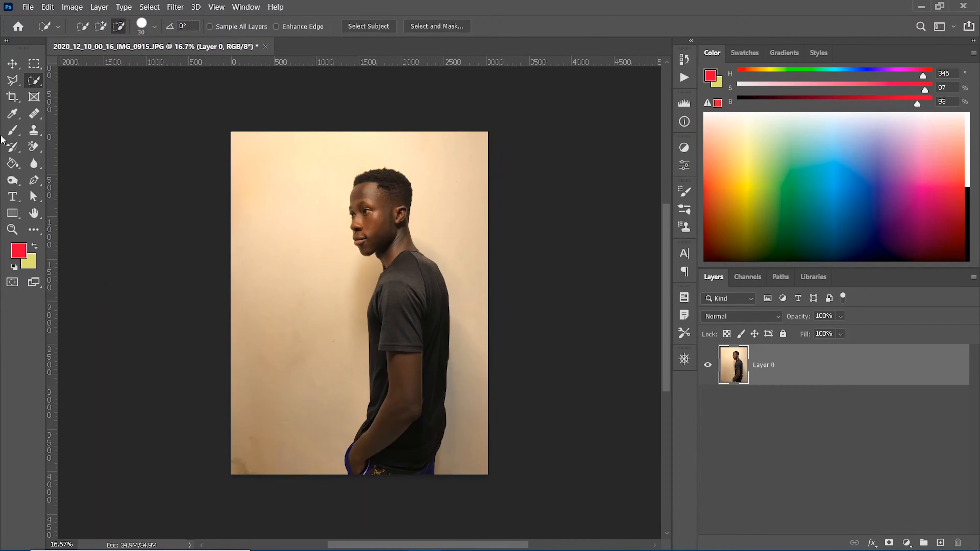
{"action": "left_click", "coordinate": [12, 97]}
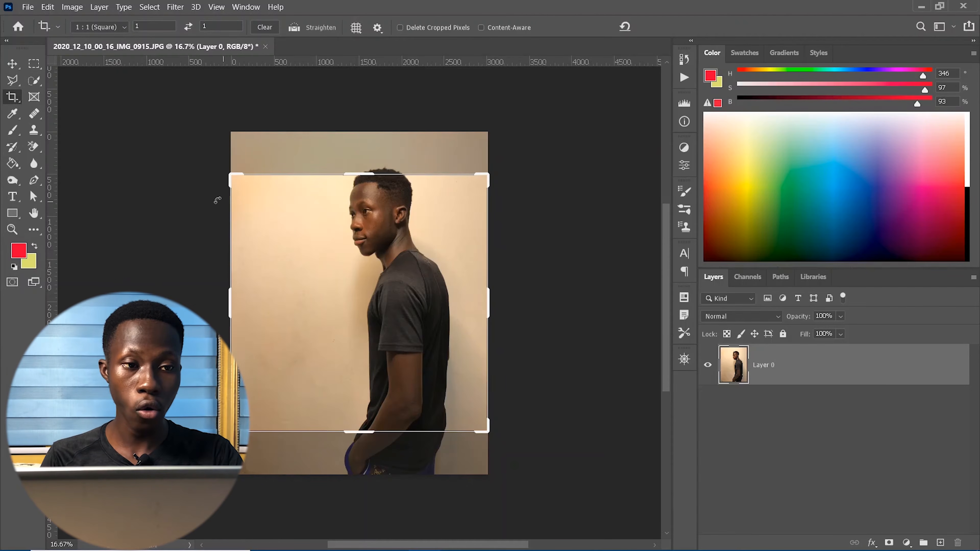
- Position the man's head and shoulders inside the 1:1 square crop and commit it
{"action": "left_click", "coordinate": [358, 224]}
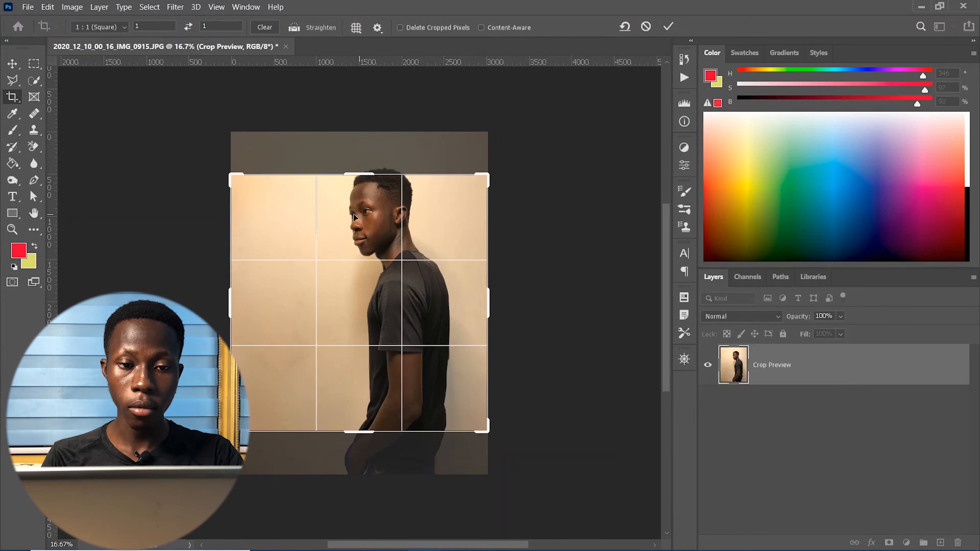
{"action": "left_click_drag", "start_coordinate": [359, 223], "coordinate": [358, 260]}
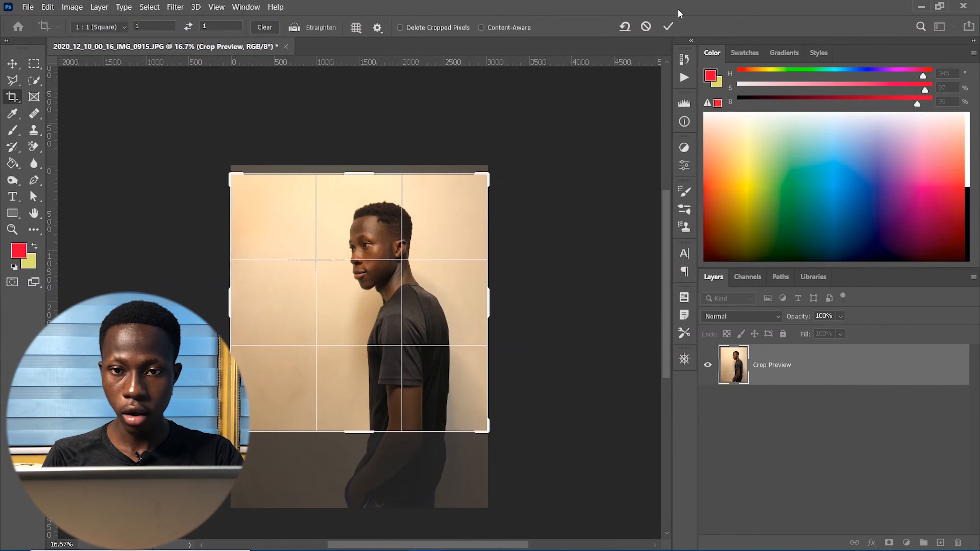
{"action": "left_click", "coordinate": [668, 27]}
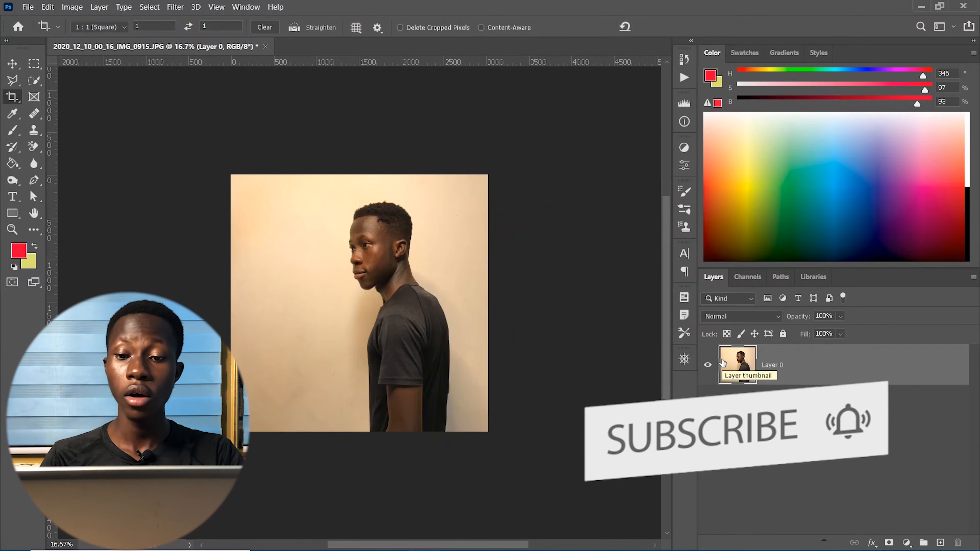
{"action": "left_click", "coordinate": [28, 84]}
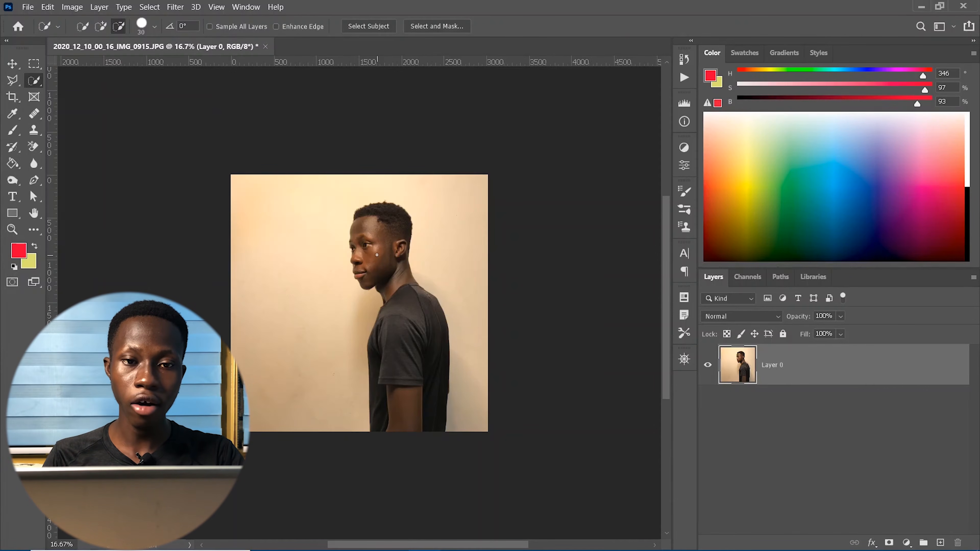
- Use Select Subject, invert the selection, delete the beige wall, and deselect
{"action": "left_click", "coordinate": [373, 26]}
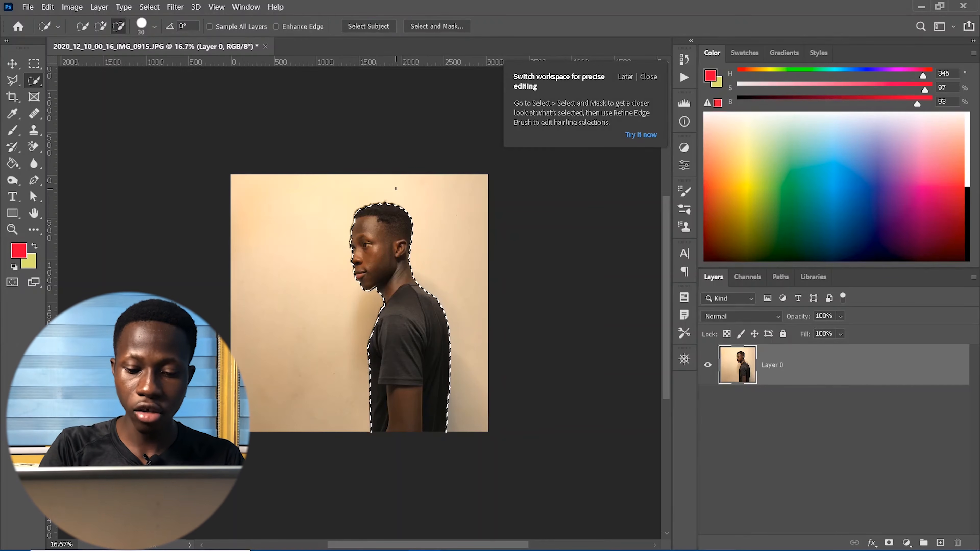
{"action": "key", "text": "ctrl+shift+i"}
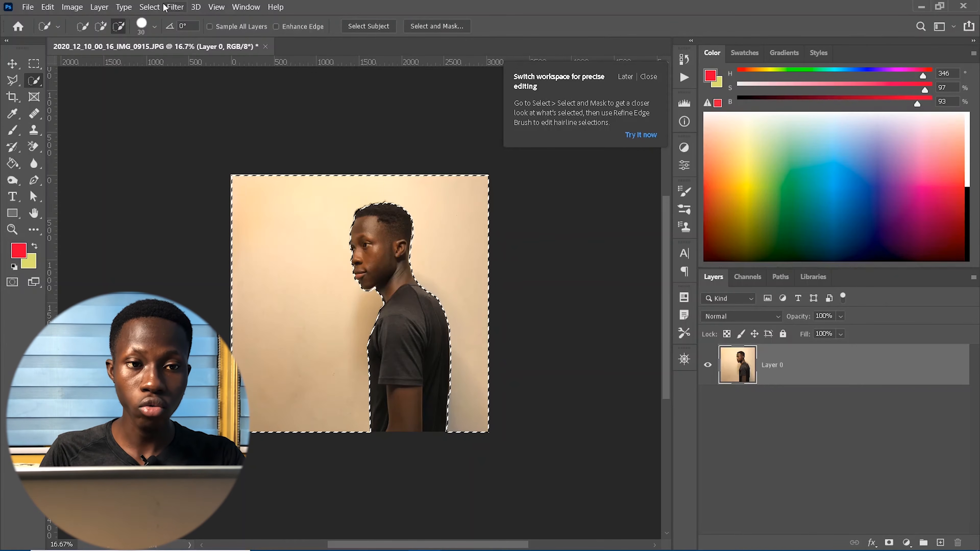
{"action": "left_click", "coordinate": [149, 7]}
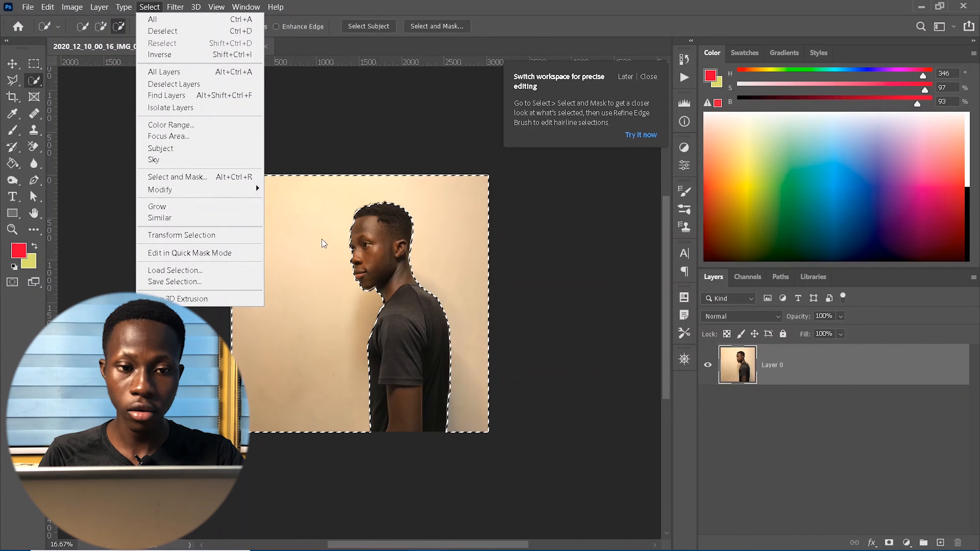
{"action": "left_click", "coordinate": [314, 103]}
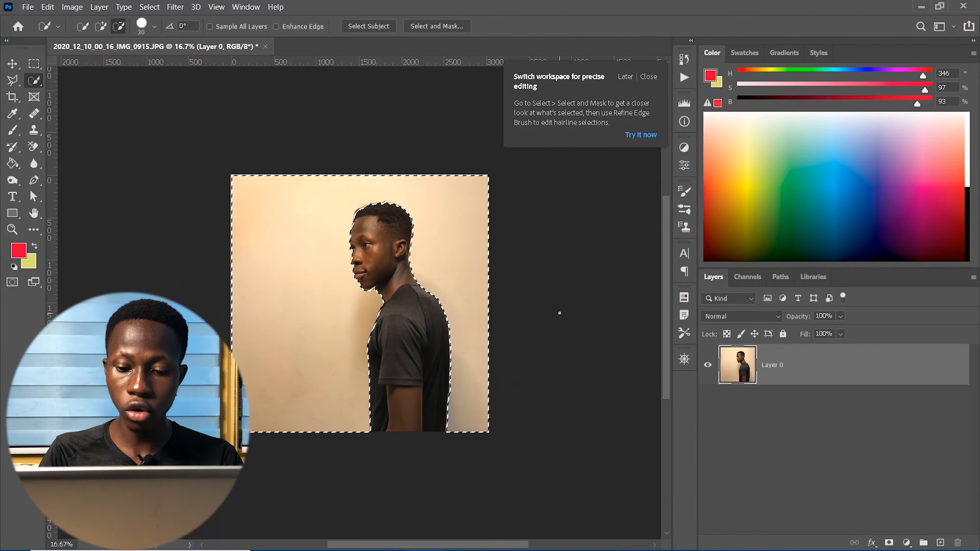
{"action": "key", "text": "Delete"}
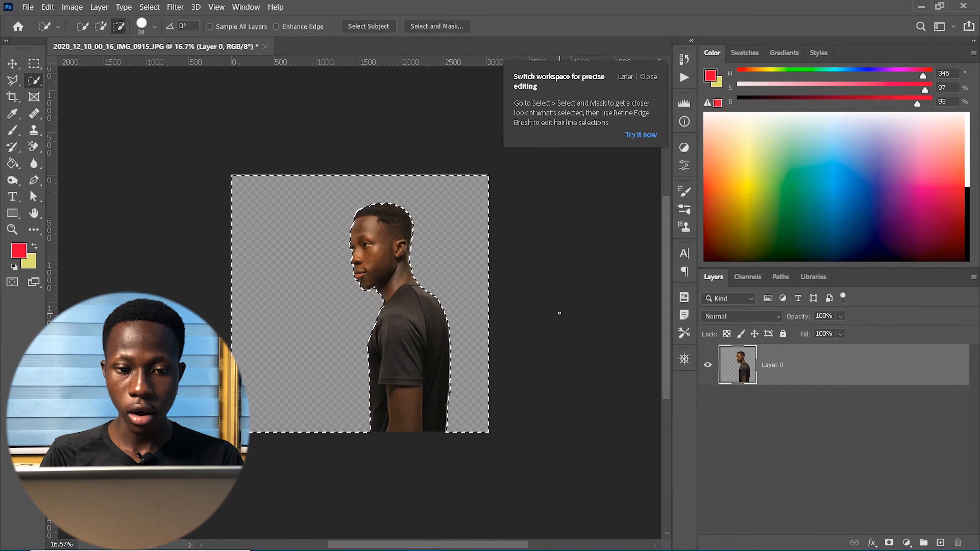
{"action": "key", "text": "ctrl+d"}
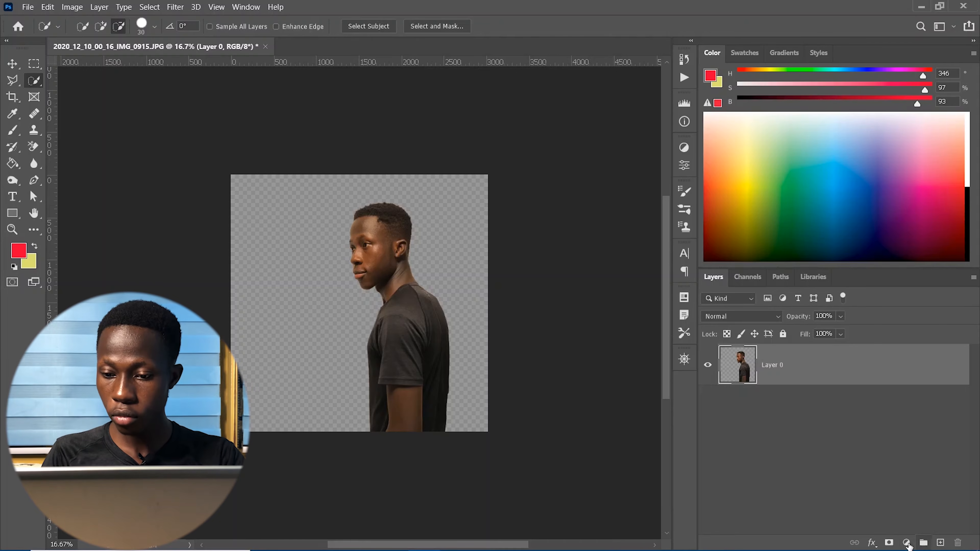
- Add a new Layer 1 beneath the man and marquee-select the whole canvas
{"action": "left_click", "coordinate": [940, 543]}
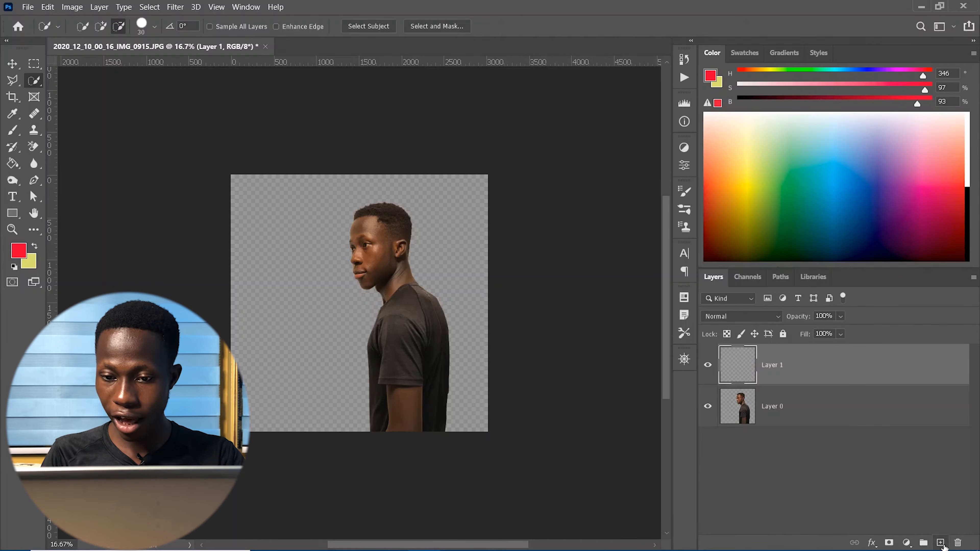
{"action": "left_click_drag", "start_coordinate": [825, 368], "coordinate": [837, 467]}
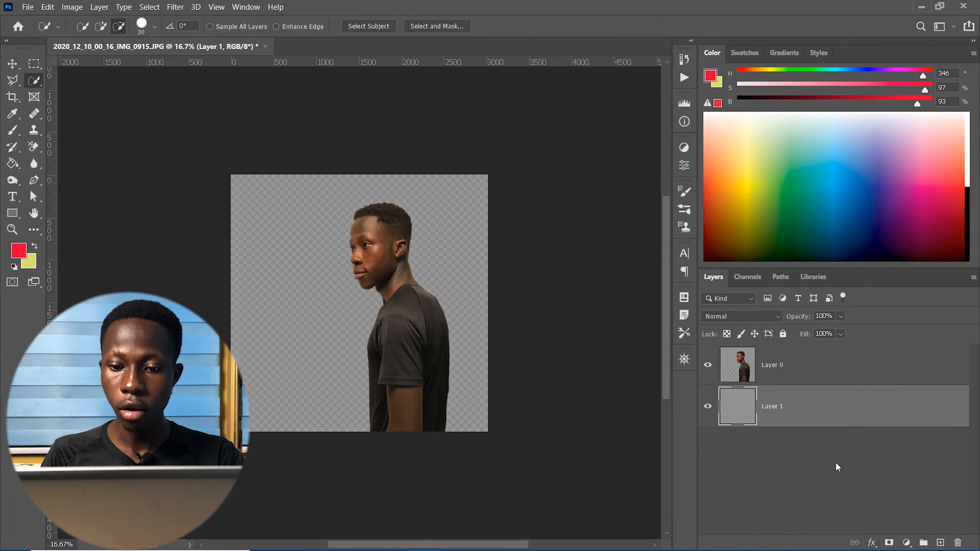
{"action": "left_click", "coordinate": [38, 62]}
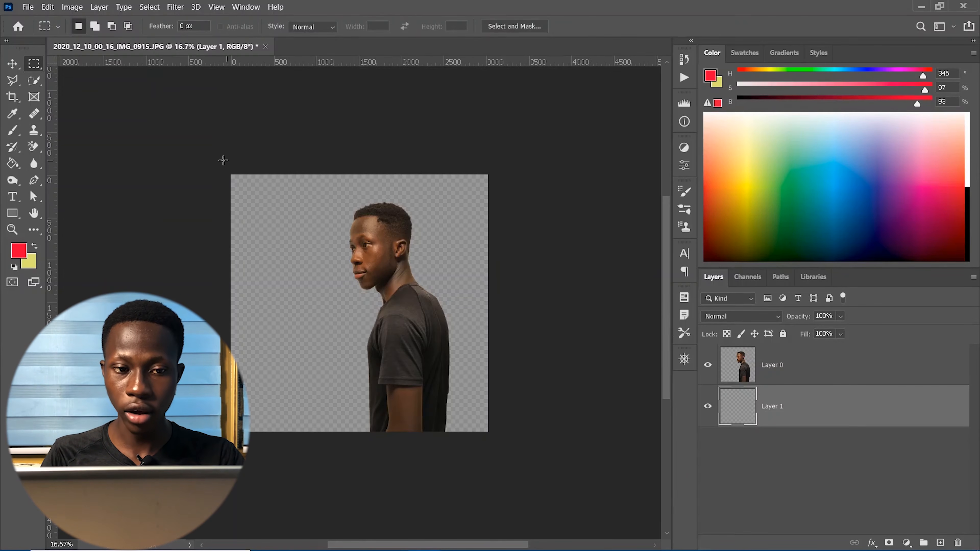
{"action": "left_click_drag", "start_coordinate": [217, 171], "coordinate": [497, 479]}
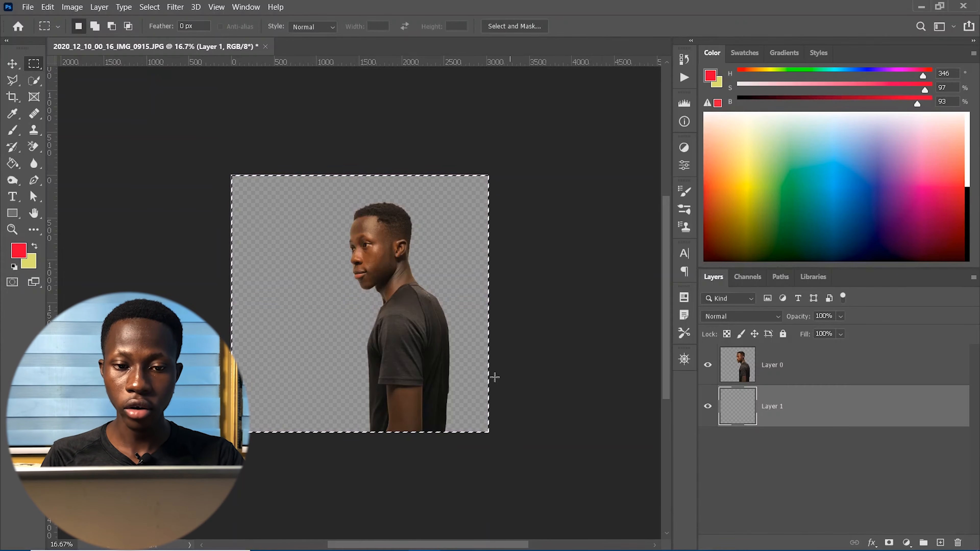
- Fill Layer 1 with white #ffffff using the Paint Bucket
{"action": "left_click", "coordinate": [15, 165]}
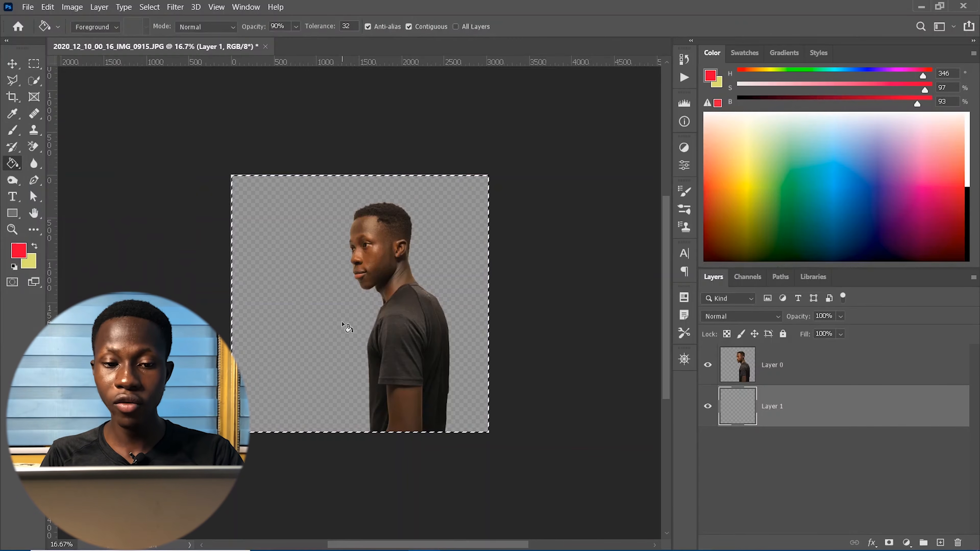
{"action": "left_click", "coordinate": [18, 250]}
{"action": "type", "text": "ffffff"}
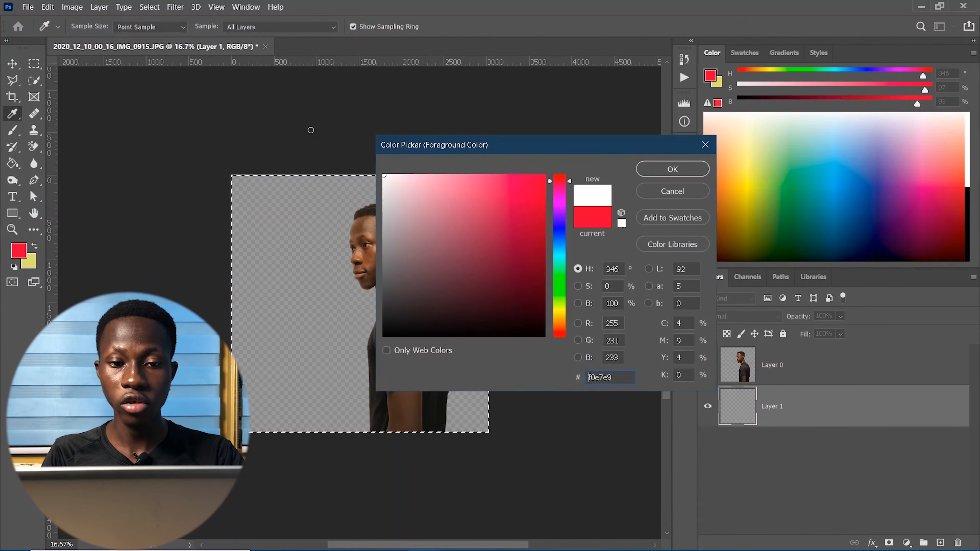
{"action": "left_click", "coordinate": [644, 171]}
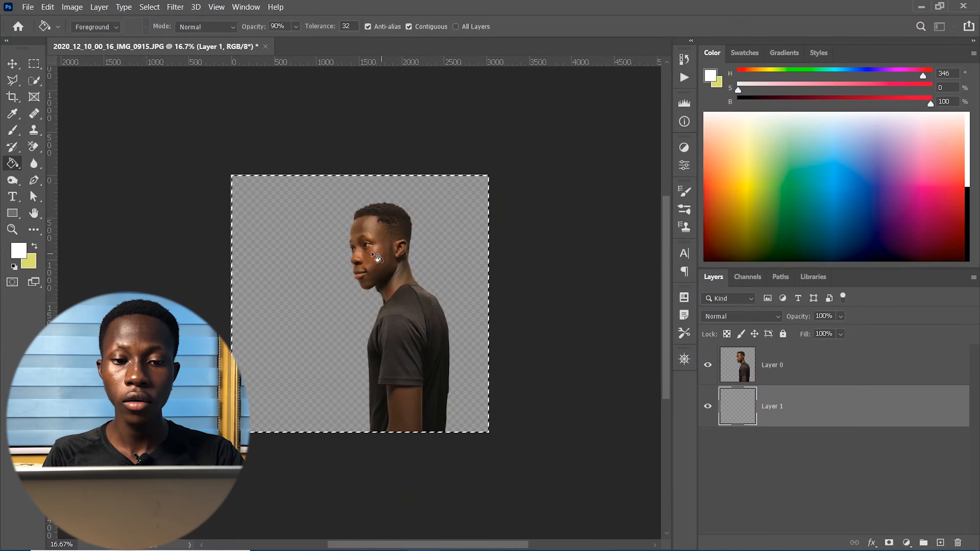
{"action": "left_click", "coordinate": [296, 258]}
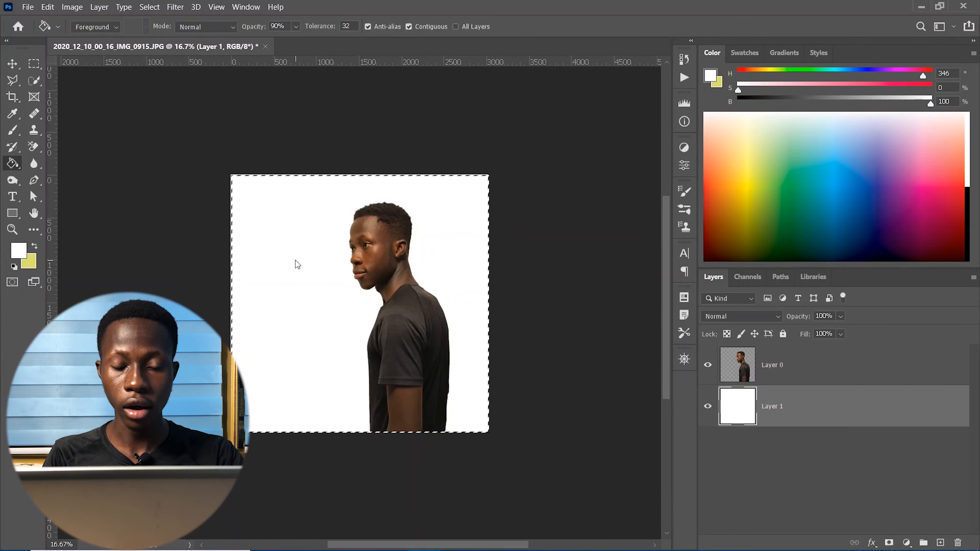
{"action": "left_click", "coordinate": [13, 64]}
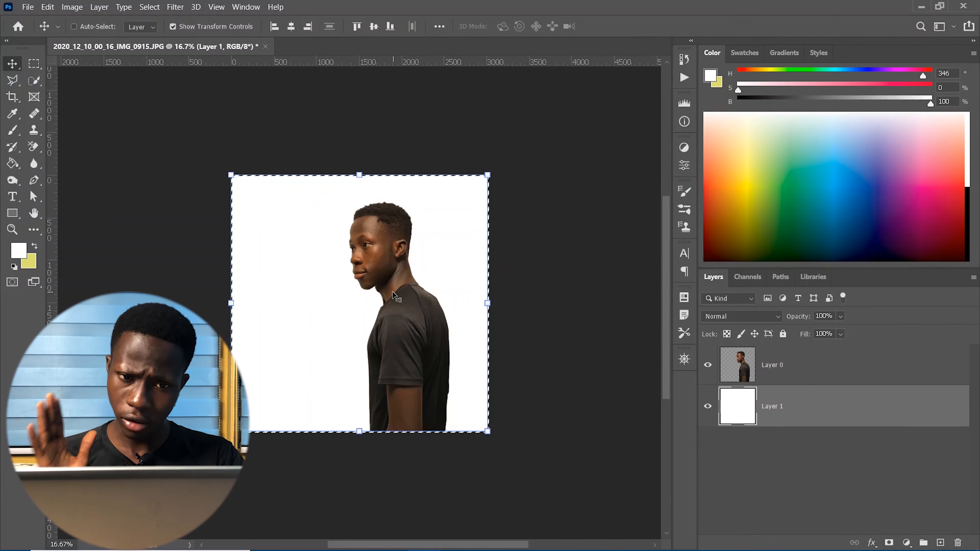
- Drop the canvas selection and select the man's Layer 0
{"action": "left_click", "coordinate": [804, 382]}
{"action": "left_click", "coordinate": [816, 408]}
{"action": "left_click", "coordinate": [853, 455]}
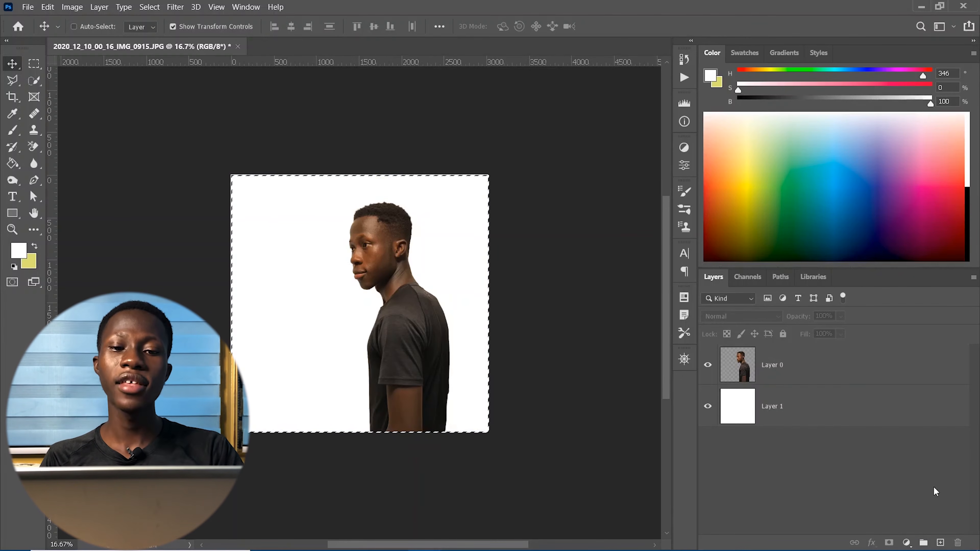
{"action": "key", "text": "ctrl+d"}
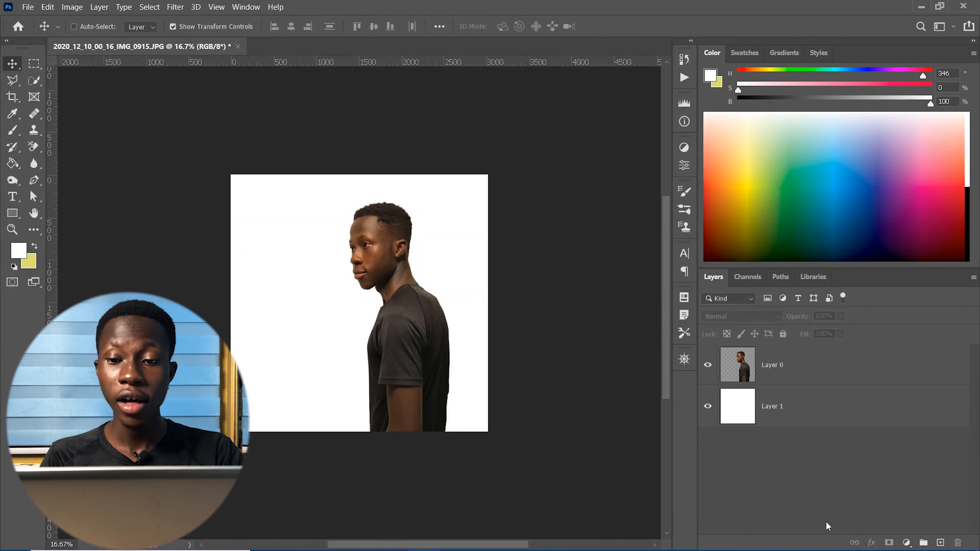
{"action": "left_click", "coordinate": [812, 358]}
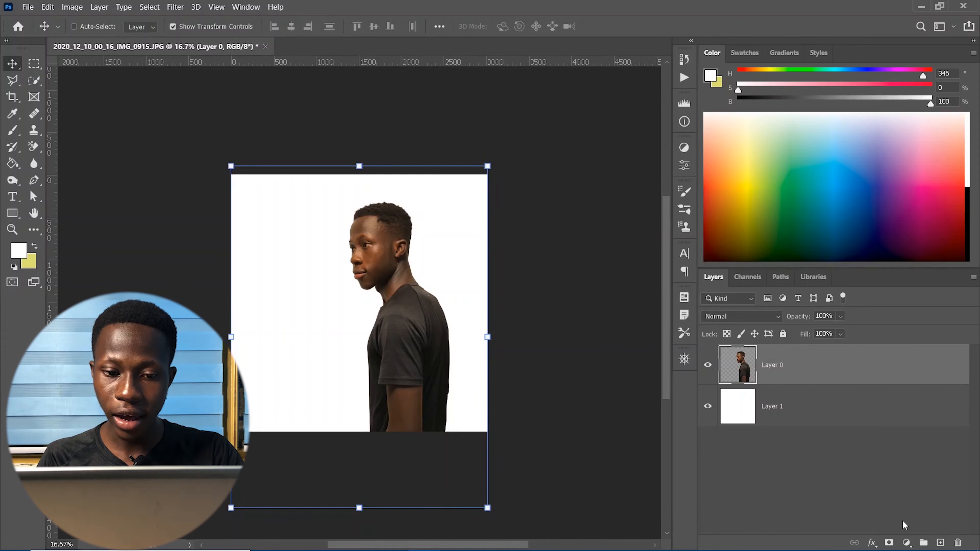
- Add a Gradient Map adjustment layer over the photo with Reverse left off, and open its gradient
{"action": "left_click", "coordinate": [906, 542]}
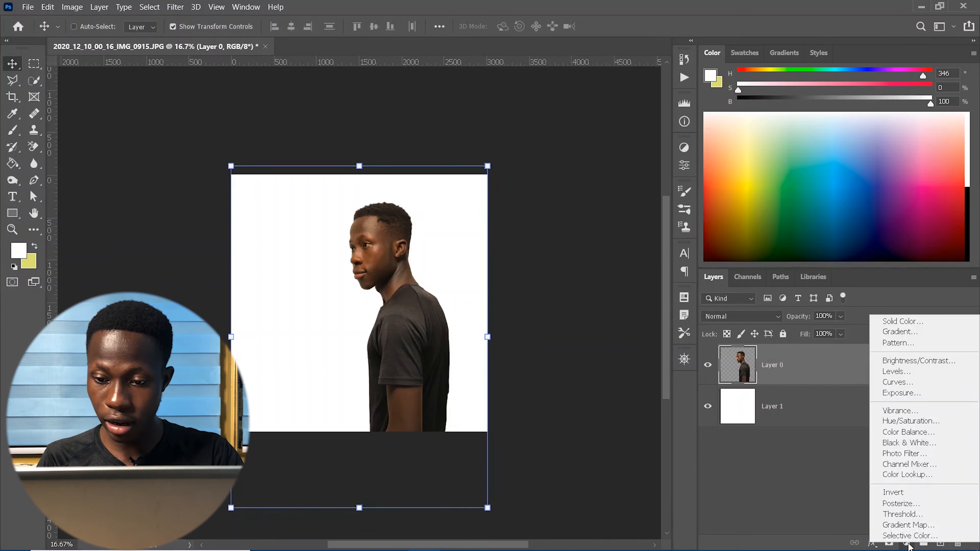
{"action": "left_click", "coordinate": [908, 525]}
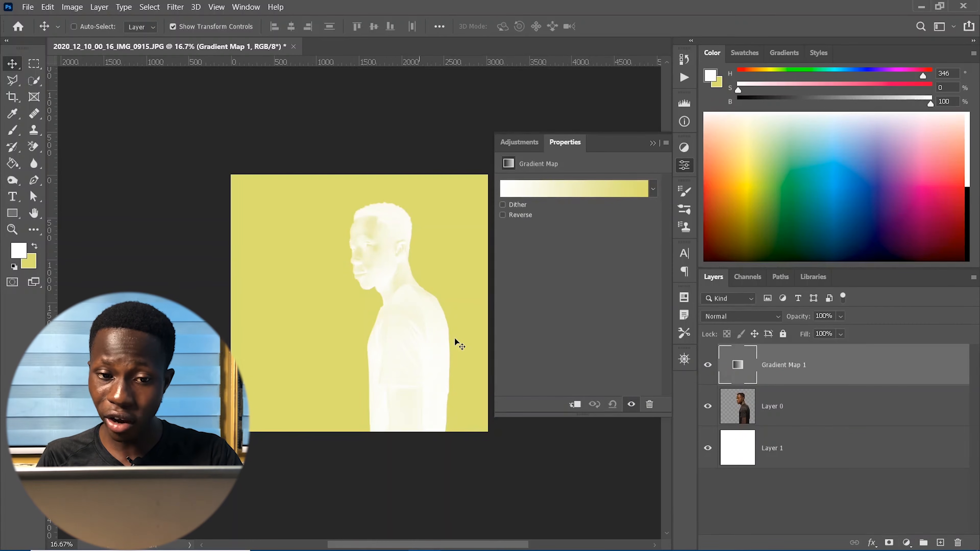
{"action": "left_click", "coordinate": [503, 215]}
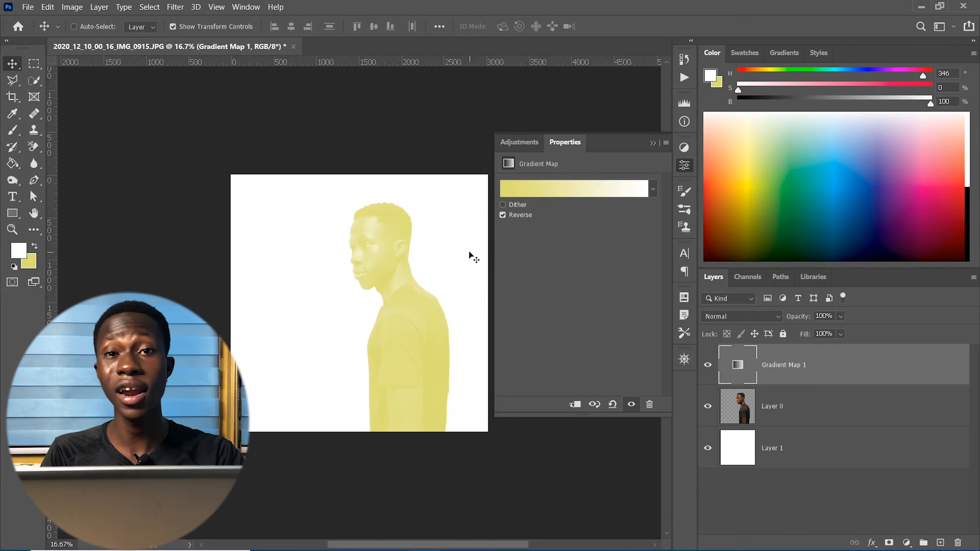
{"action": "left_click", "coordinate": [503, 214]}
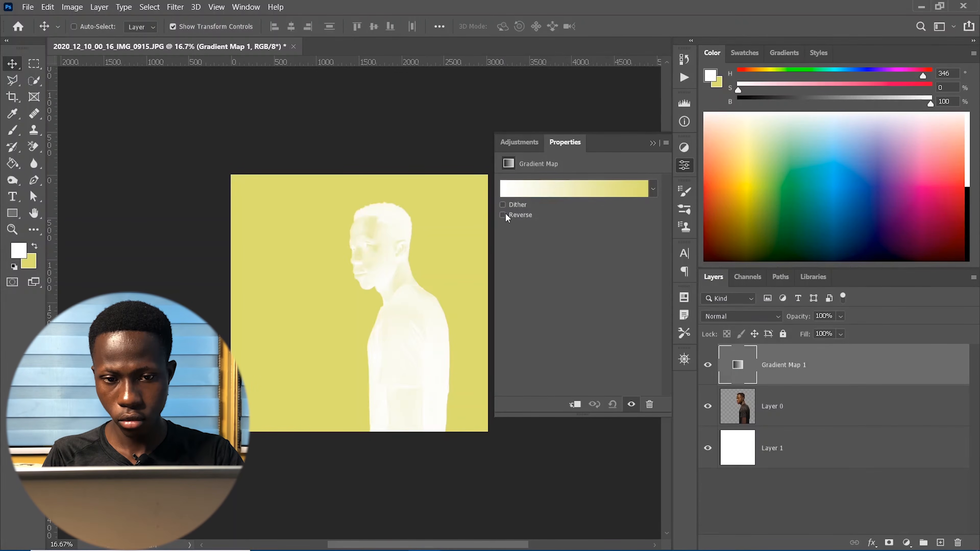
{"action": "left_click", "coordinate": [554, 187]}
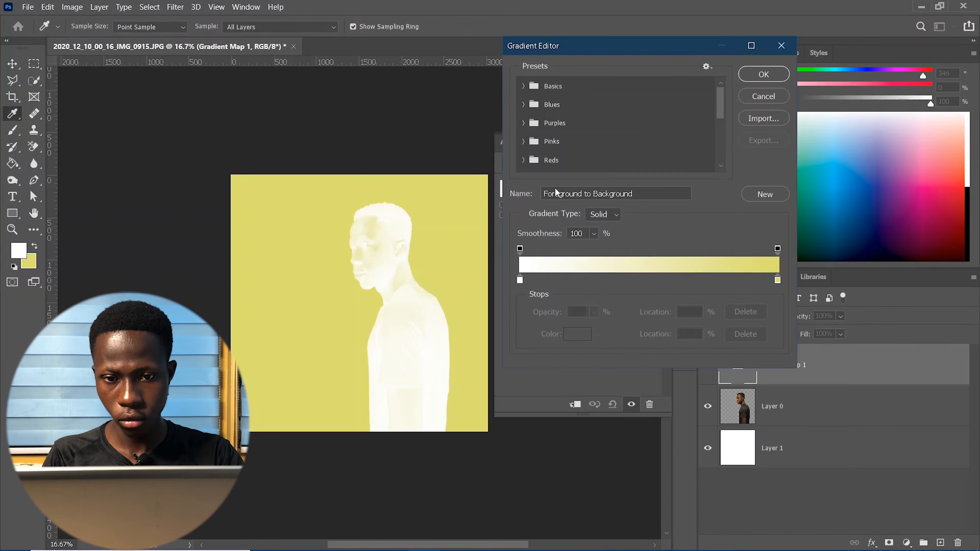
- Set the gradient's left stop to dark maroon #280808 and apply the gradient map
{"action": "left_click", "coordinate": [520, 281]}
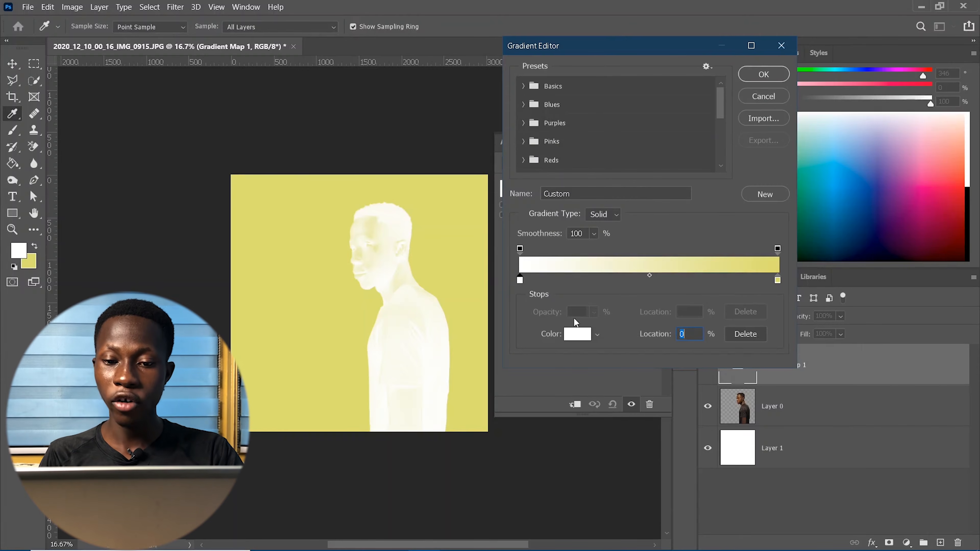
{"action": "left_click", "coordinate": [575, 334]}
{"action": "left_click", "coordinate": [637, 266]}
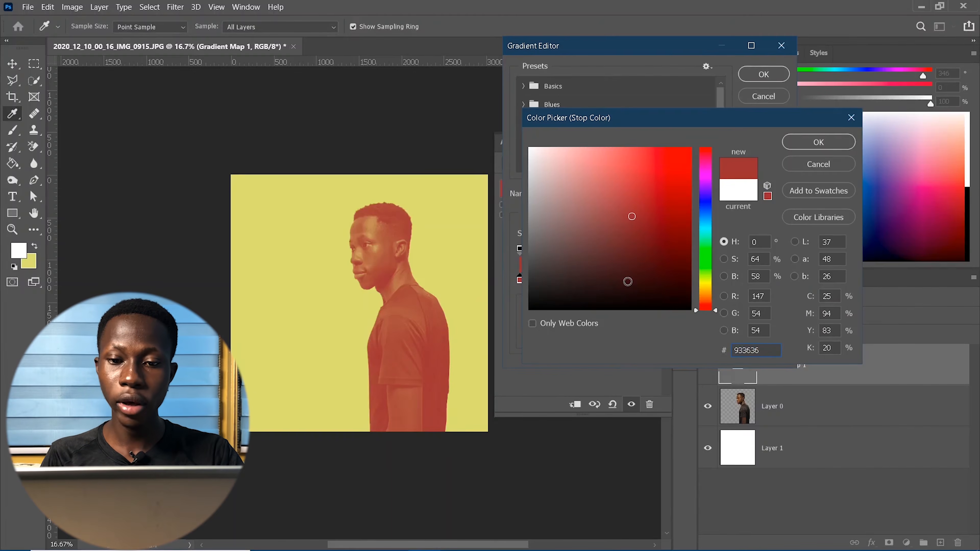
{"action": "left_click", "coordinate": [625, 281]}
{"action": "left_click", "coordinate": [597, 280]}
{"action": "left_click", "coordinate": [641, 287]}
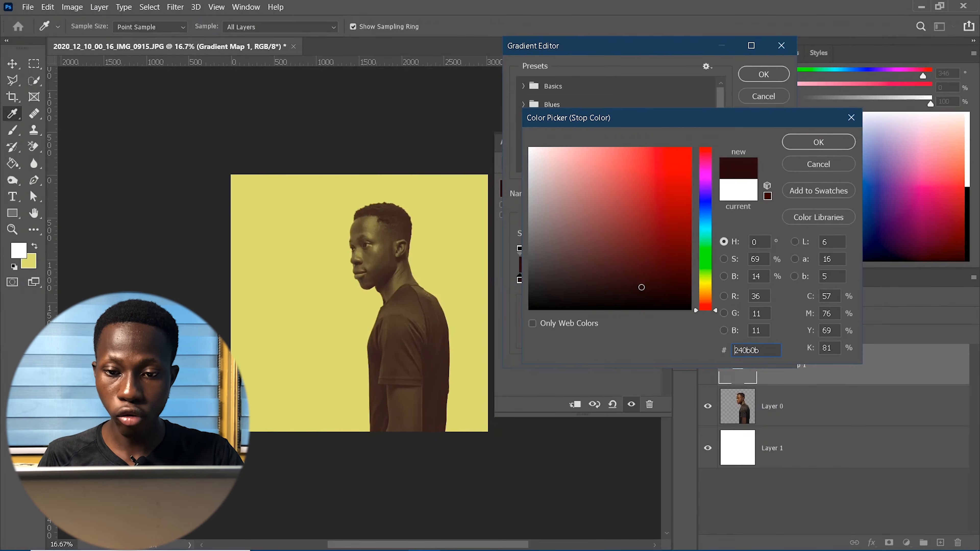
{"action": "left_click", "coordinate": [657, 285]}
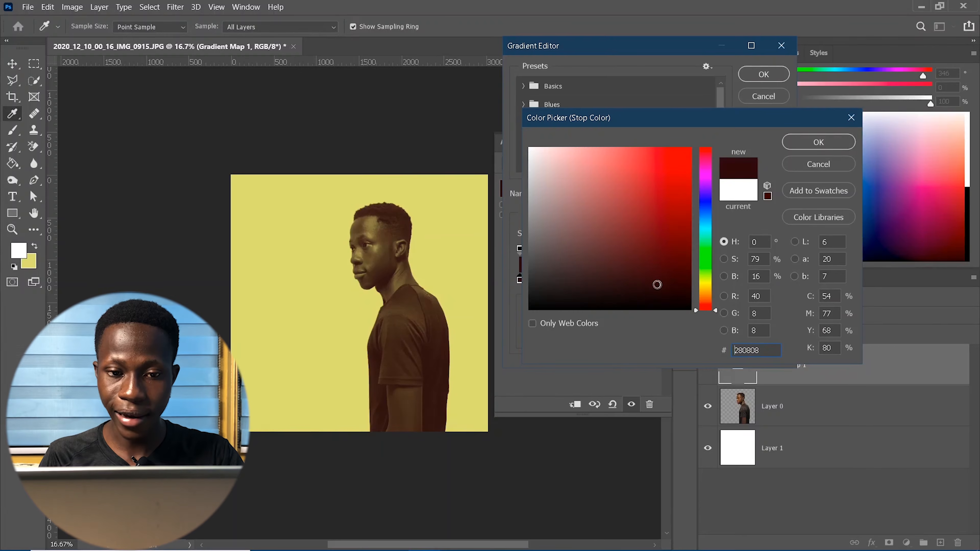
{"action": "left_click", "coordinate": [812, 143]}
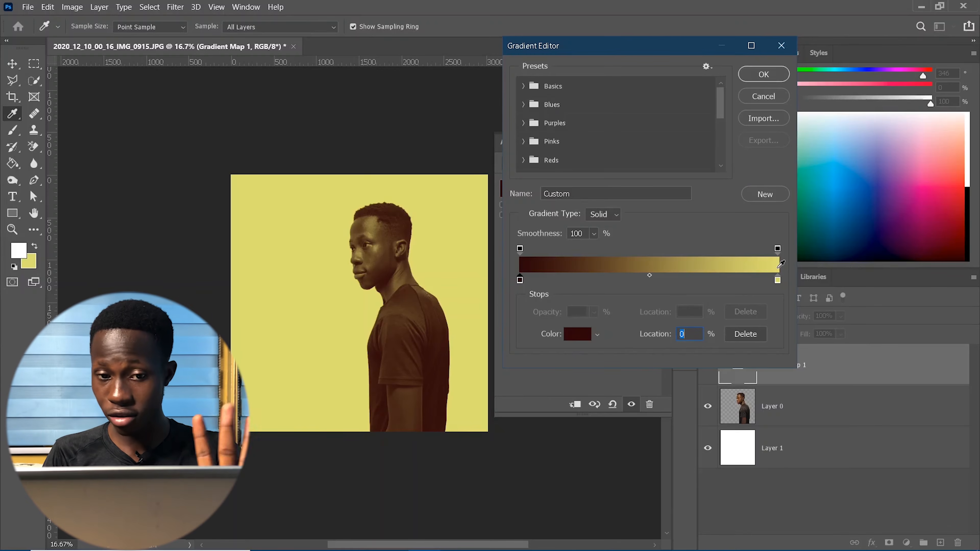
{"action": "left_click", "coordinate": [762, 79]}
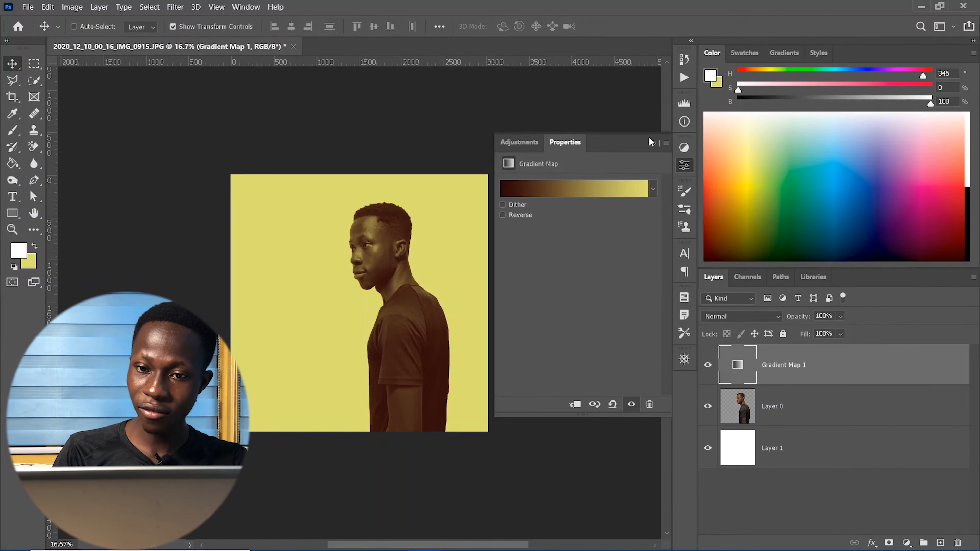
{"action": "left_click", "coordinate": [652, 144]}
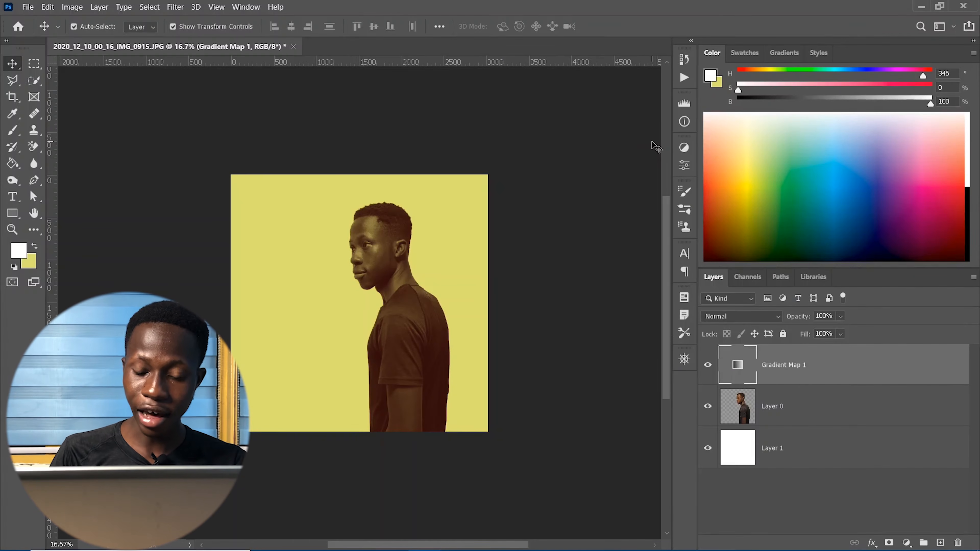
- Zoom in and reopen the Gradient Map's left colour stop for editing
{"action": "key", "text": "ctrl+plus"}
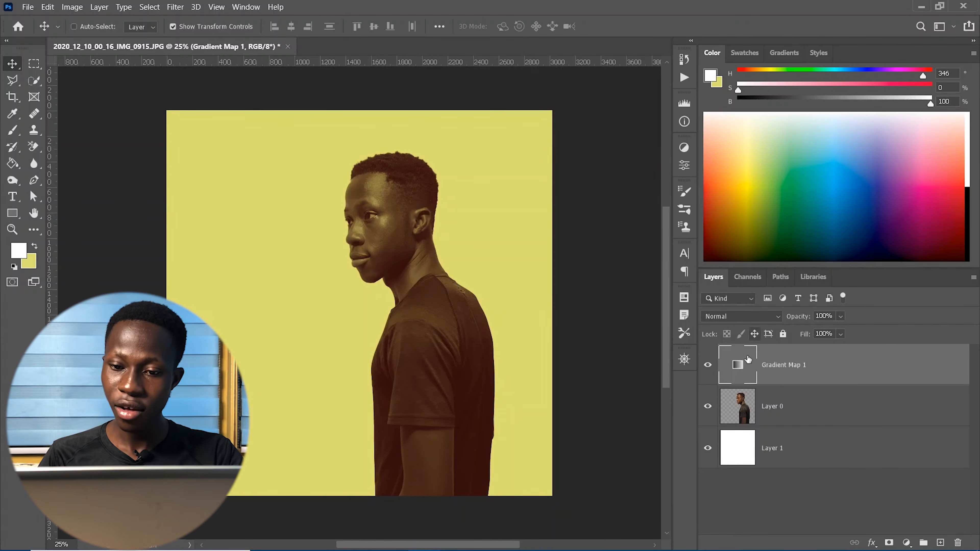
{"action": "double_click", "coordinate": [743, 369]}
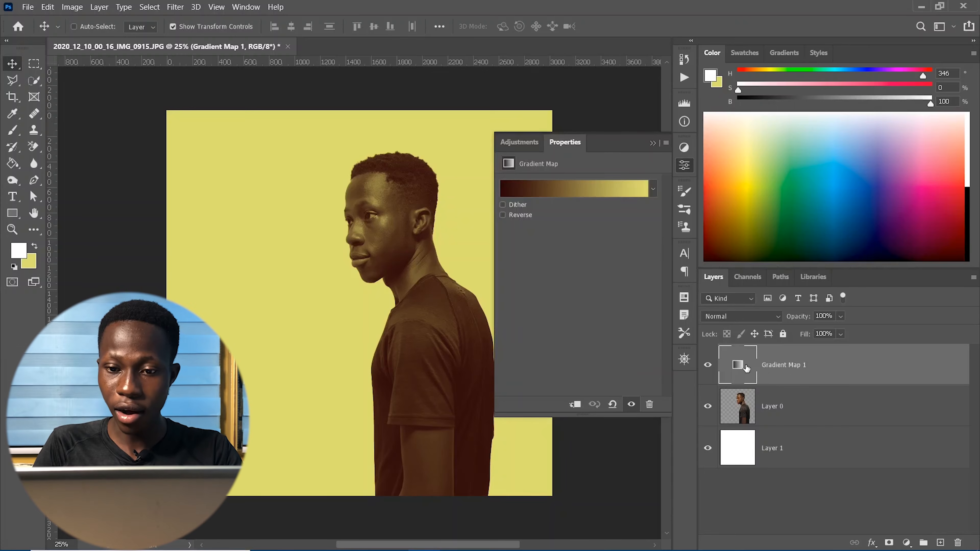
{"action": "left_click", "coordinate": [532, 189]}
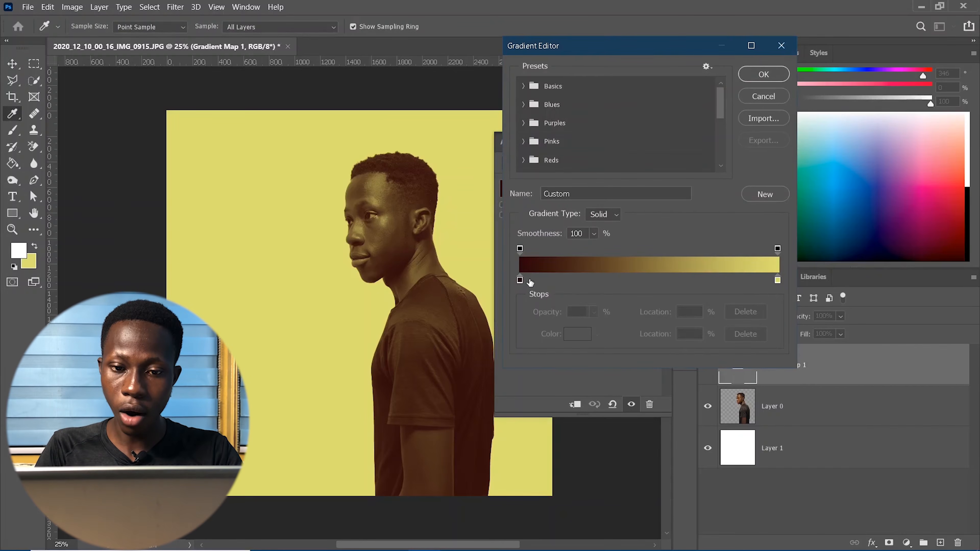
{"action": "left_click", "coordinate": [520, 280]}
{"action": "left_click", "coordinate": [583, 333]}
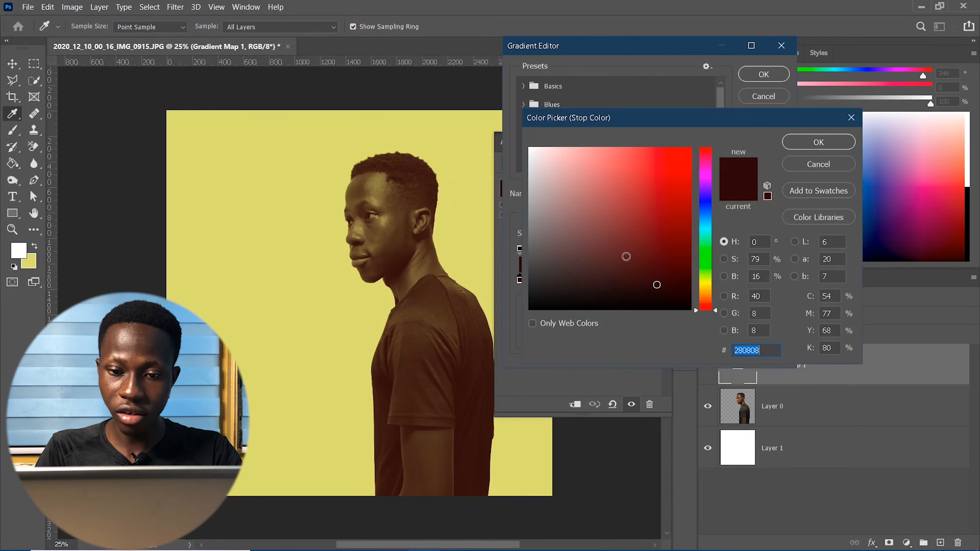
- Change the left stop from maroon to a deep navy blue, about 141a4f
{"action": "left_click", "coordinate": [625, 247]}
{"action": "left_click", "coordinate": [618, 225]}
{"action": "left_click", "coordinate": [648, 261]}
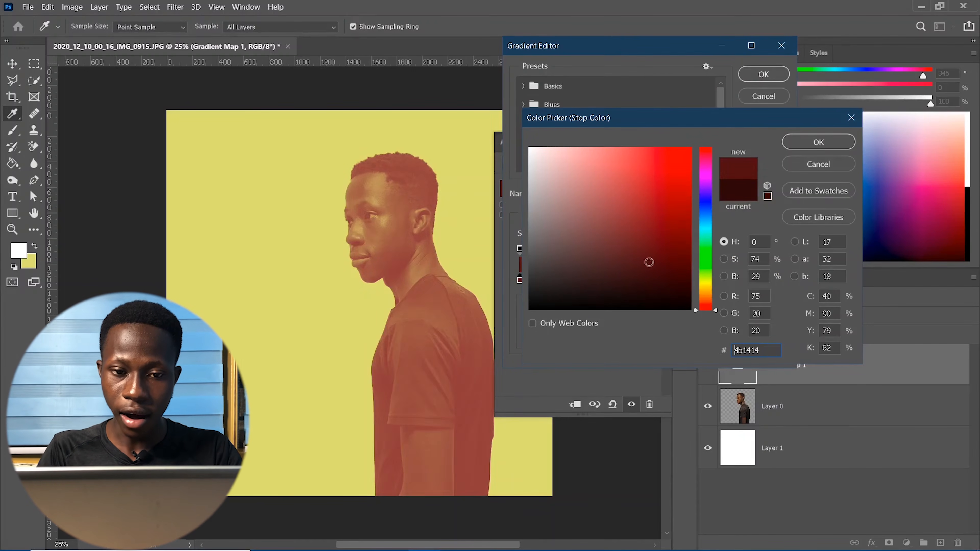
{"action": "left_click", "coordinate": [706, 205]}
{"action": "left_click", "coordinate": [650, 258]}
{"action": "left_click", "coordinate": [656, 260]}
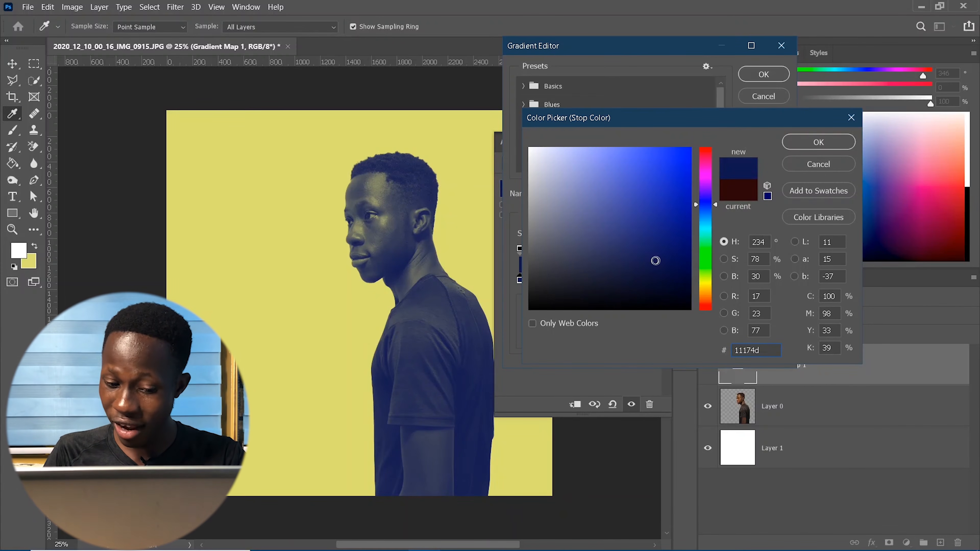
{"action": "left_click", "coordinate": [651, 258]}
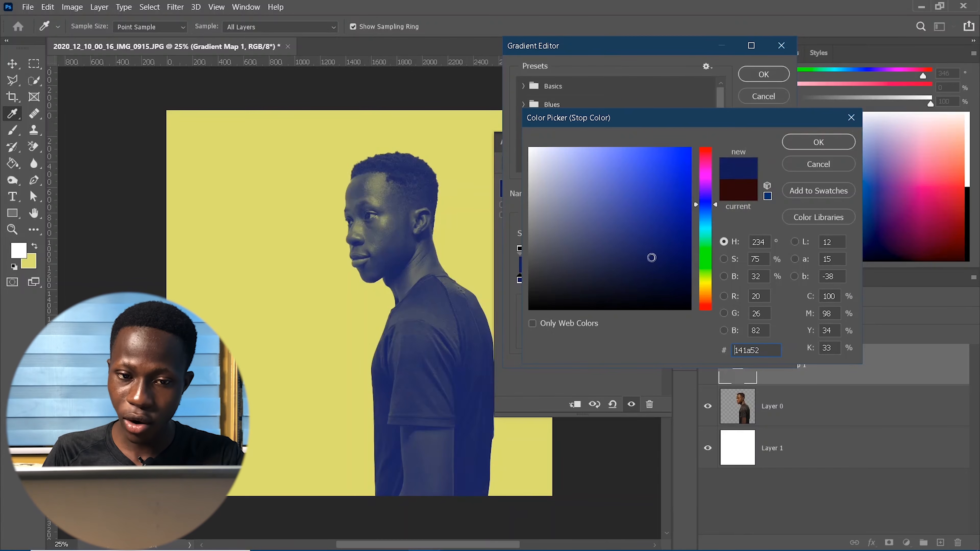
{"action": "left_click", "coordinate": [642, 248]}
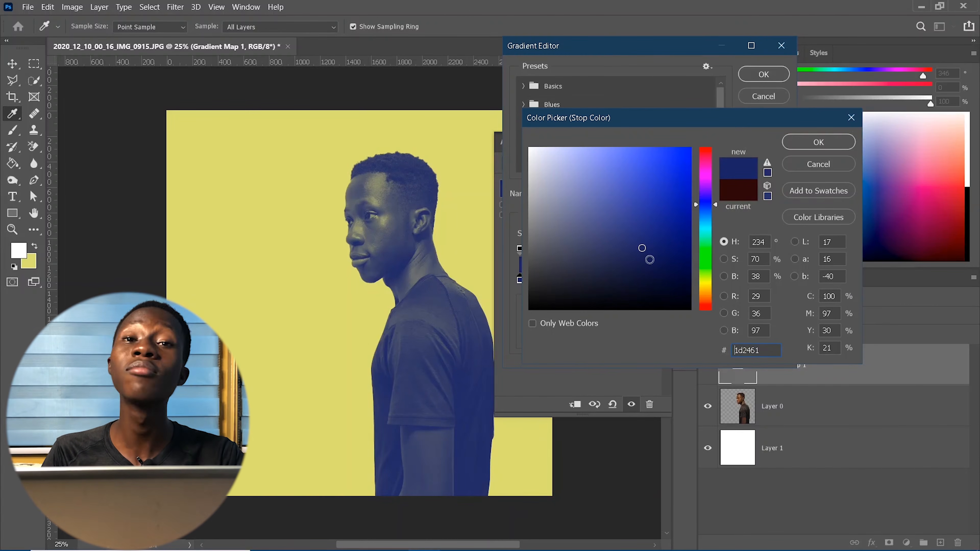
{"action": "left_click", "coordinate": [648, 257]}
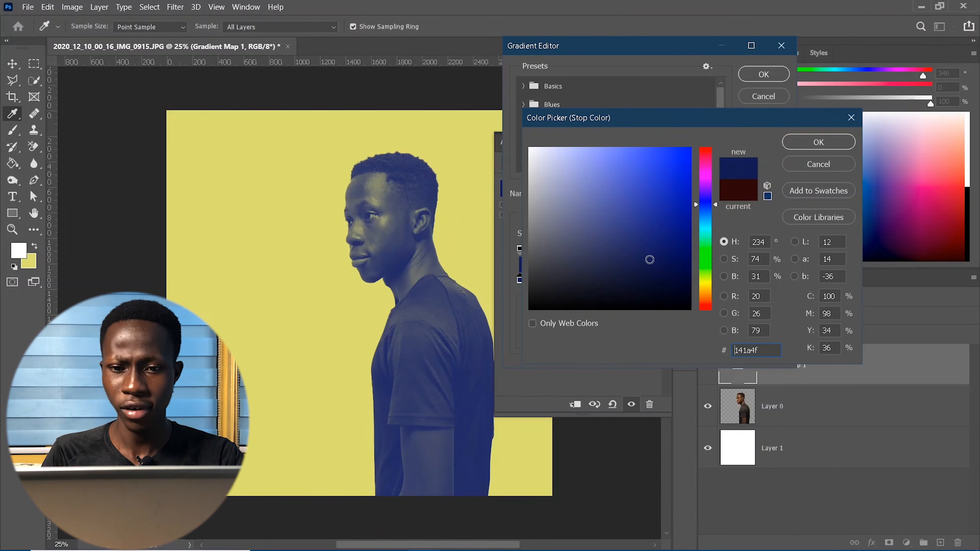
{"action": "left_click", "coordinate": [797, 146]}
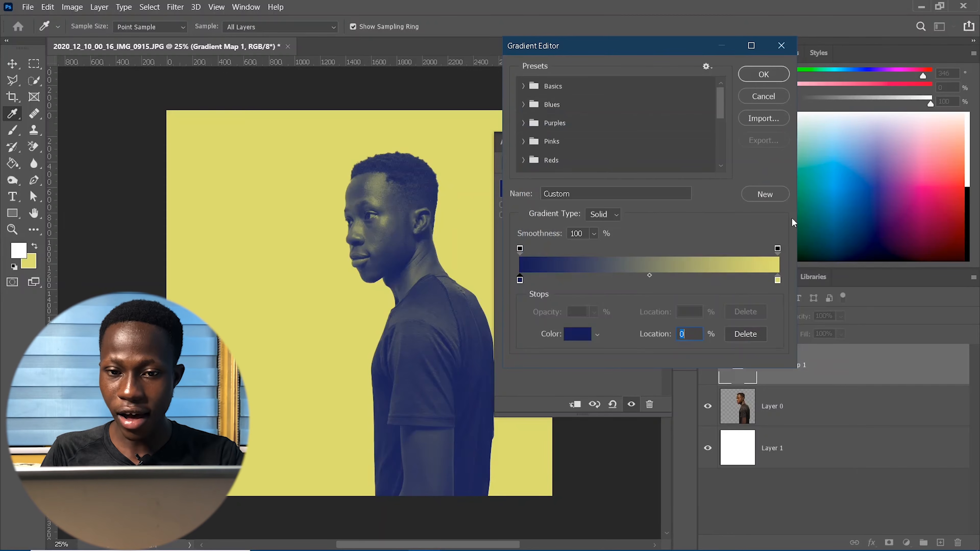
- Select the yellow right stop and try out hues, settling on a saturated green
{"action": "left_click", "coordinate": [777, 280]}
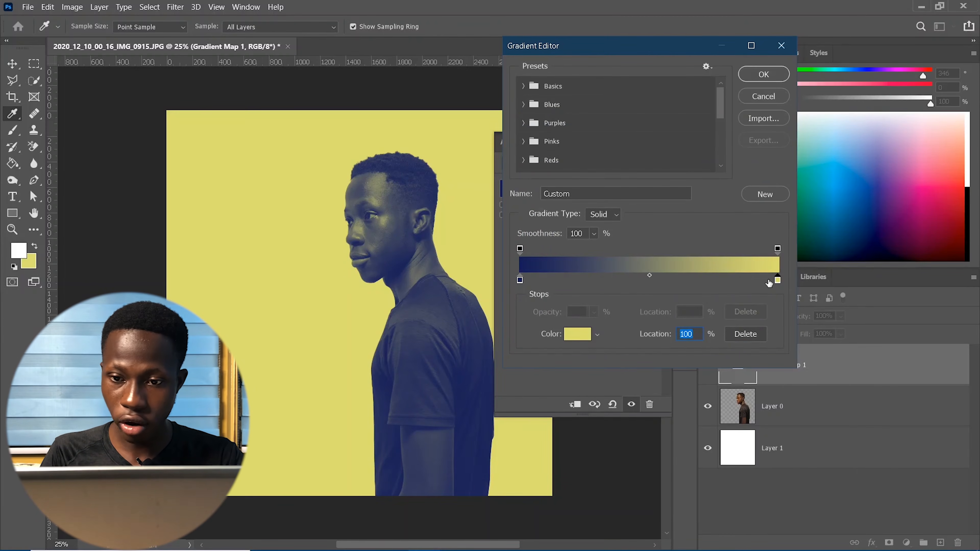
{"action": "left_click", "coordinate": [583, 336]}
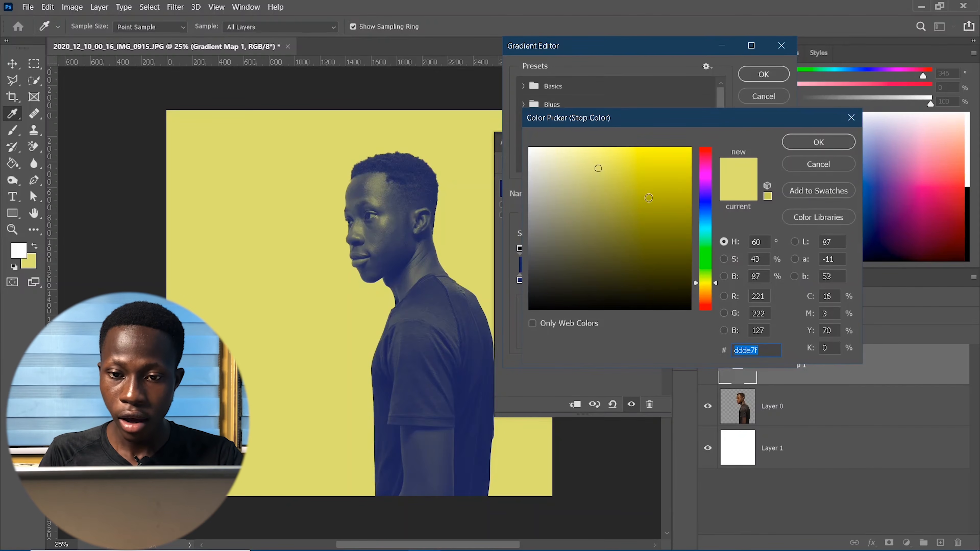
{"action": "left_click", "coordinate": [706, 248]}
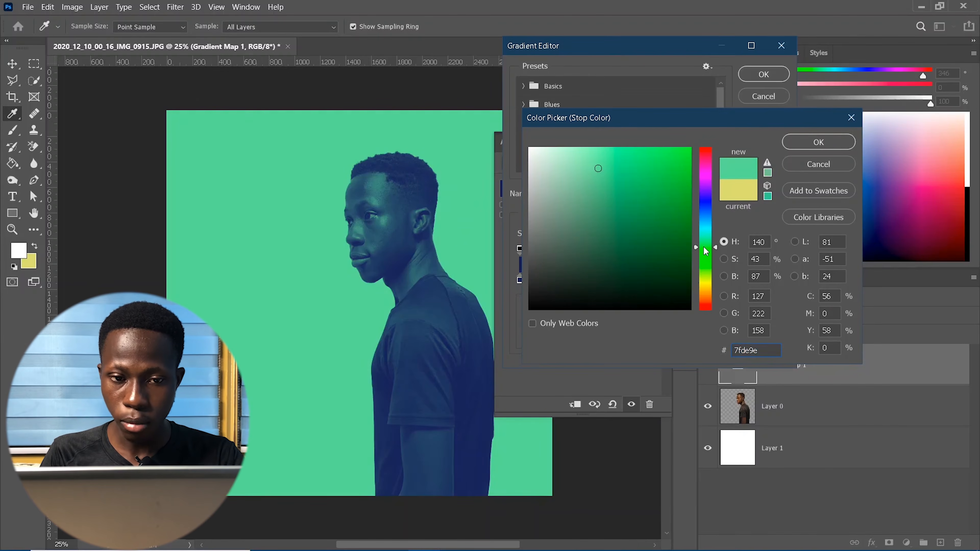
{"action": "left_click_drag", "start_coordinate": [706, 258], "coordinate": [706, 271]}
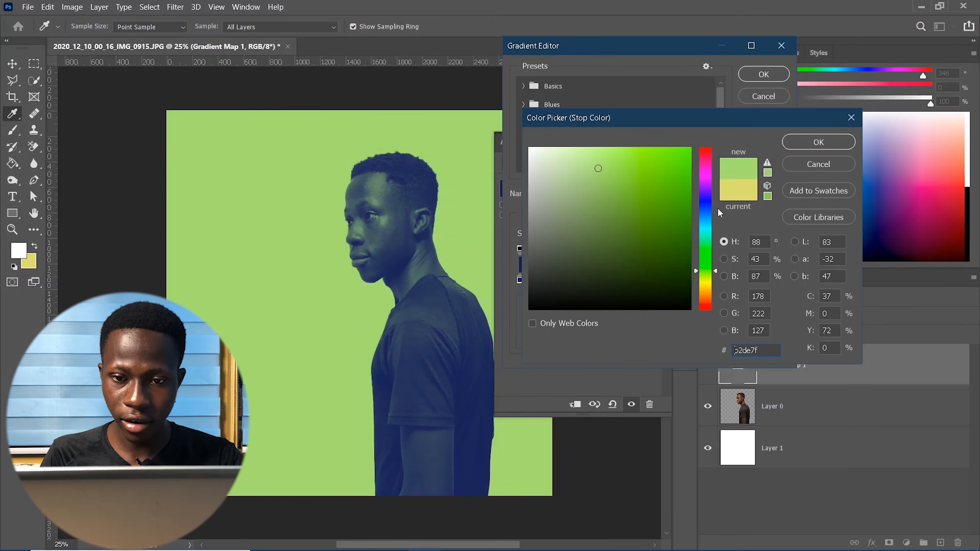
{"action": "left_click_drag", "start_coordinate": [706, 152], "coordinate": [712, 205]}
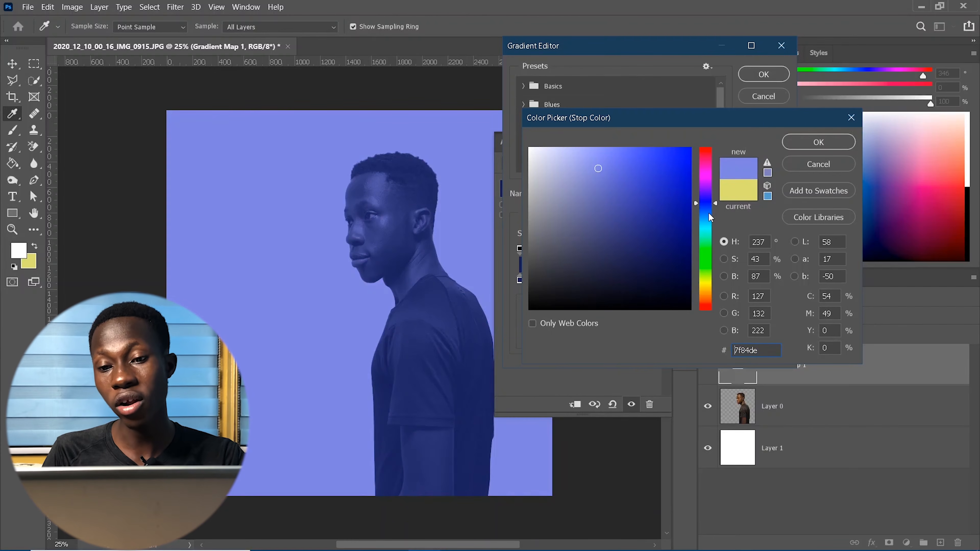
{"action": "left_click_drag", "start_coordinate": [711, 218], "coordinate": [711, 254]}
{"action": "left_click_drag", "start_coordinate": [632, 171], "coordinate": [660, 170]}
- Enter a lighter green hex value, then fine-tune and confirm a bright saturated green
{"action": "double_click", "coordinate": [735, 350]}
{"action": "type", "text": "80d586"}
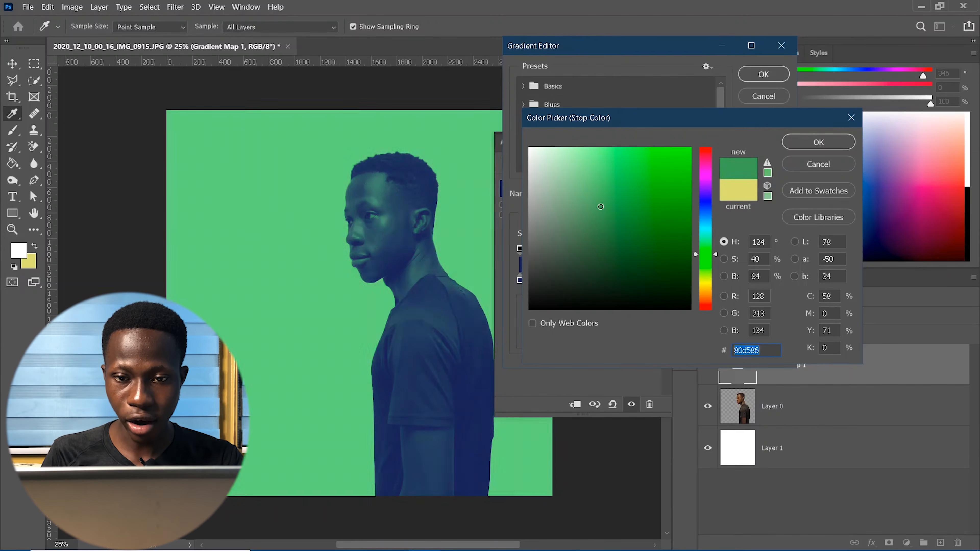
{"action": "type", "text": "daf1dc"}
{"action": "left_click_drag", "start_coordinate": [544, 156], "coordinate": [642, 193]}
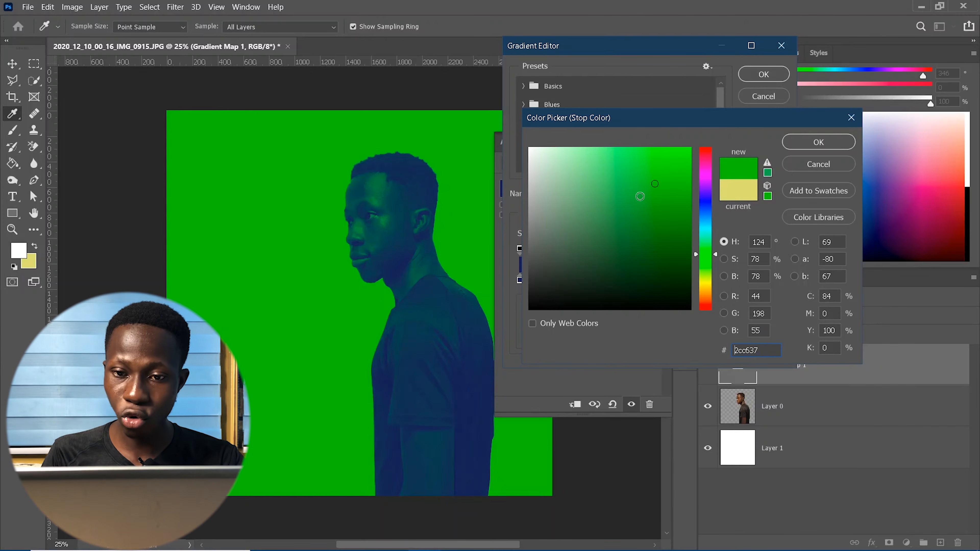
{"action": "left_click", "coordinate": [631, 173]}
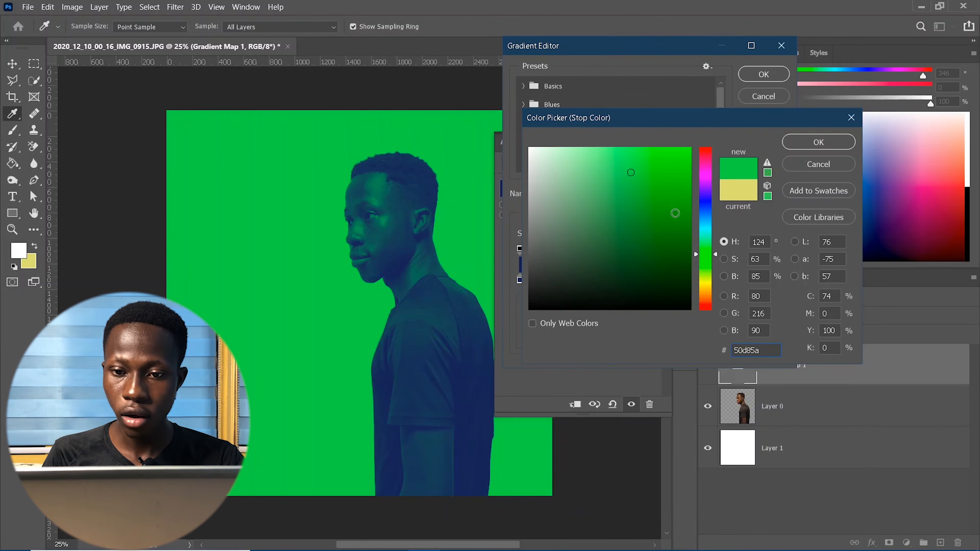
{"action": "left_click_drag", "start_coordinate": [700, 253], "coordinate": [703, 247]}
{"action": "left_click", "coordinate": [643, 176]}
{"action": "left_click", "coordinate": [640, 177]}
{"action": "left_click", "coordinate": [648, 167]}
{"action": "left_click", "coordinate": [817, 146]}
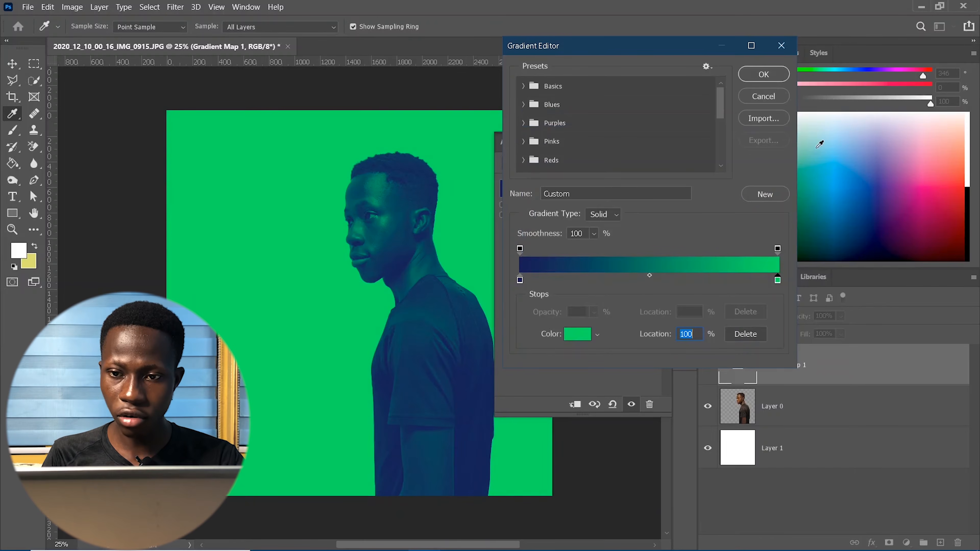
- Re-tweak the left stop to navy 141c64, apply the gradient map, and compare against the reference poster
{"action": "left_click", "coordinate": [520, 280]}
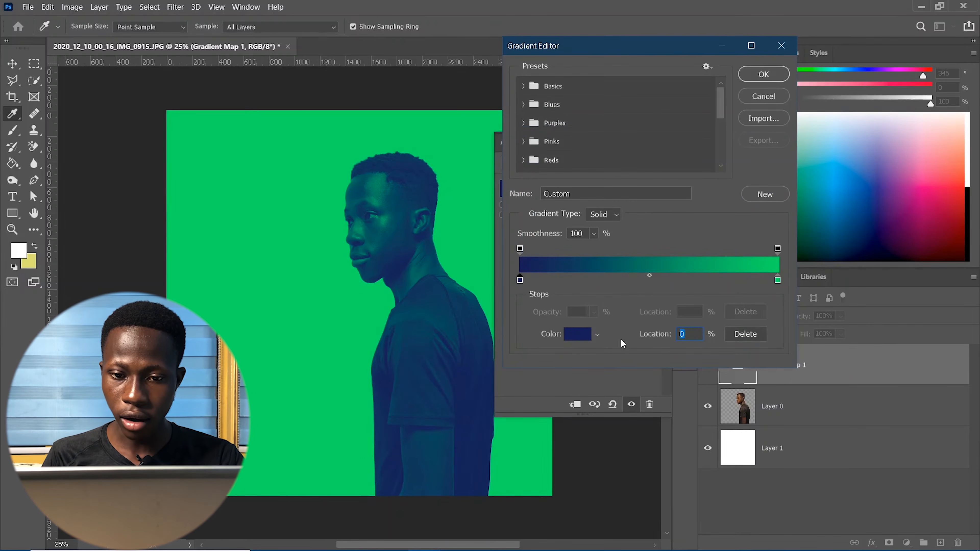
{"action": "left_click", "coordinate": [570, 338]}
{"action": "left_click", "coordinate": [659, 246]}
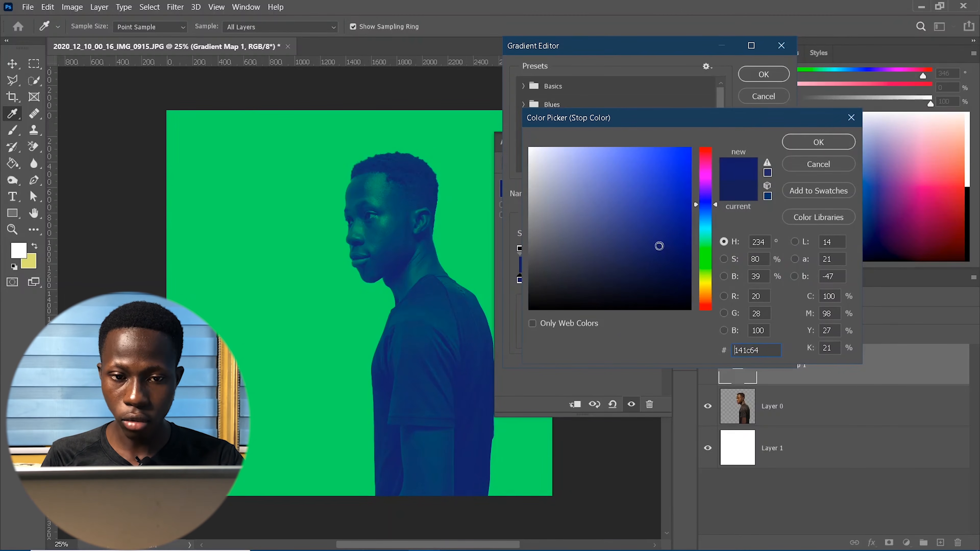
{"action": "left_click", "coordinate": [813, 147]}
{"action": "left_click", "coordinate": [763, 74]}
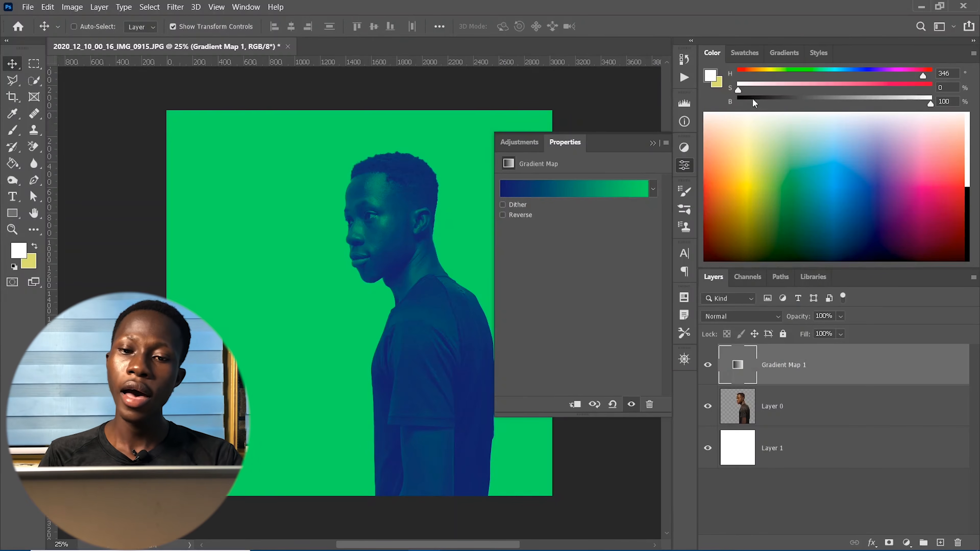
{"action": "left_click", "coordinate": [652, 143]}
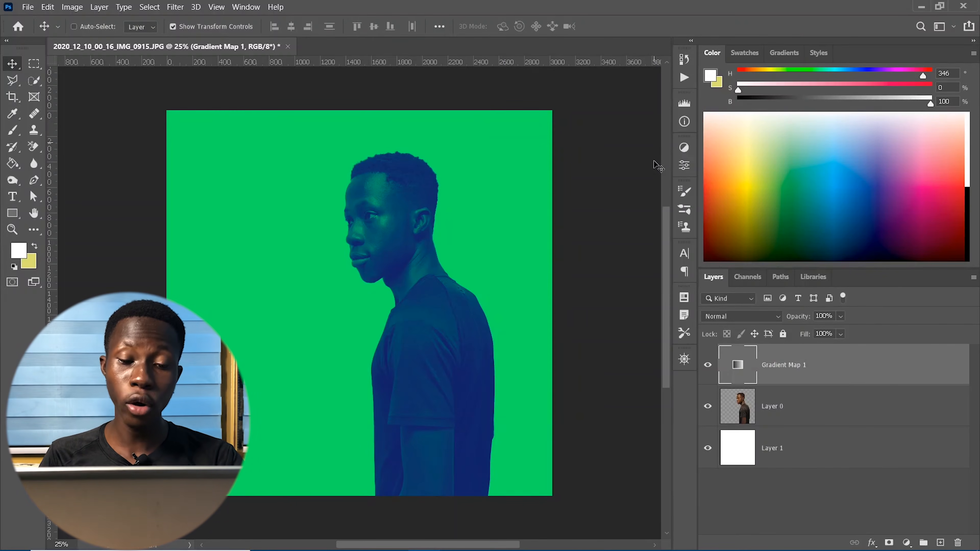
{"action": "mouse_move", "coordinate": [522, 540]}
{"action": "left_click", "coordinate": [583, 548]}
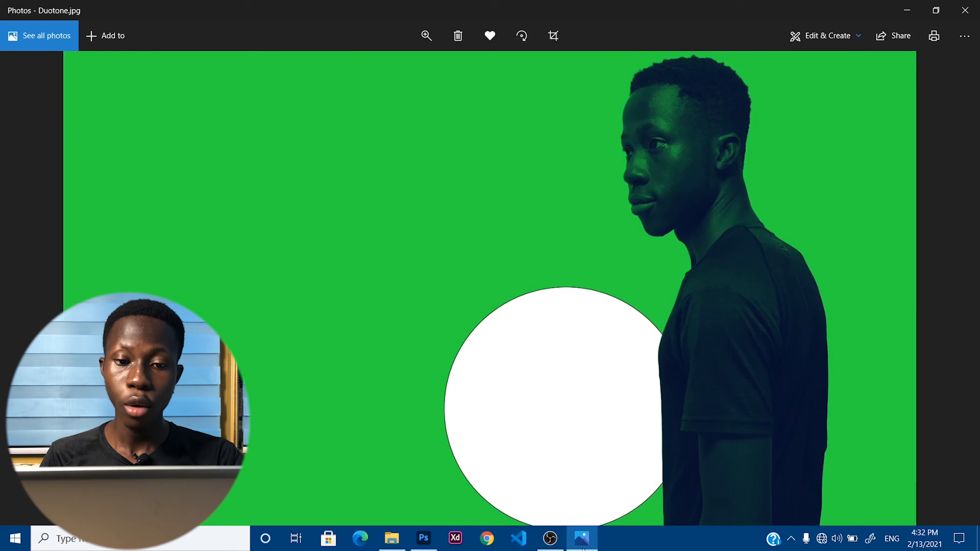
{"action": "left_click", "coordinate": [582, 549]}
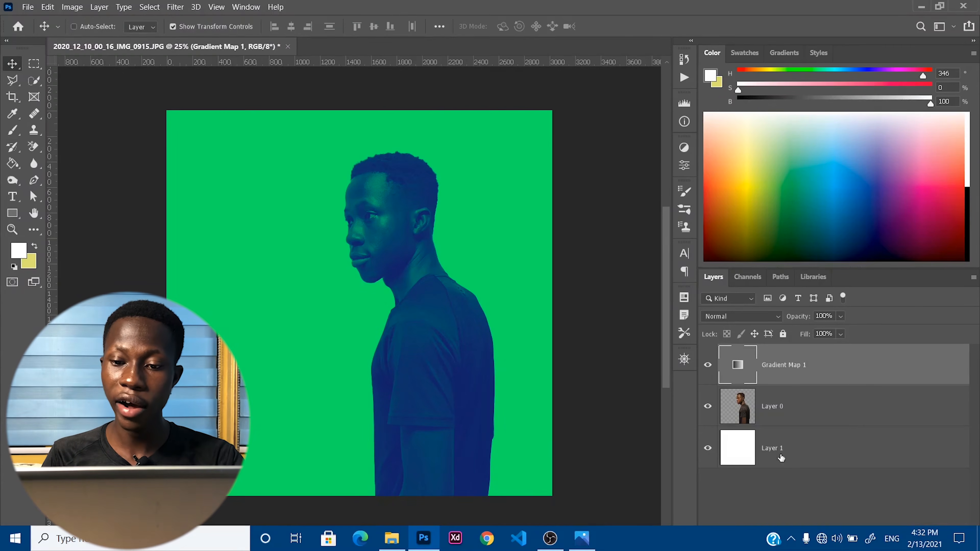
- Draw a circle in the poster's lower left with the Ellipse Tool
{"action": "left_click", "coordinate": [12, 214]}
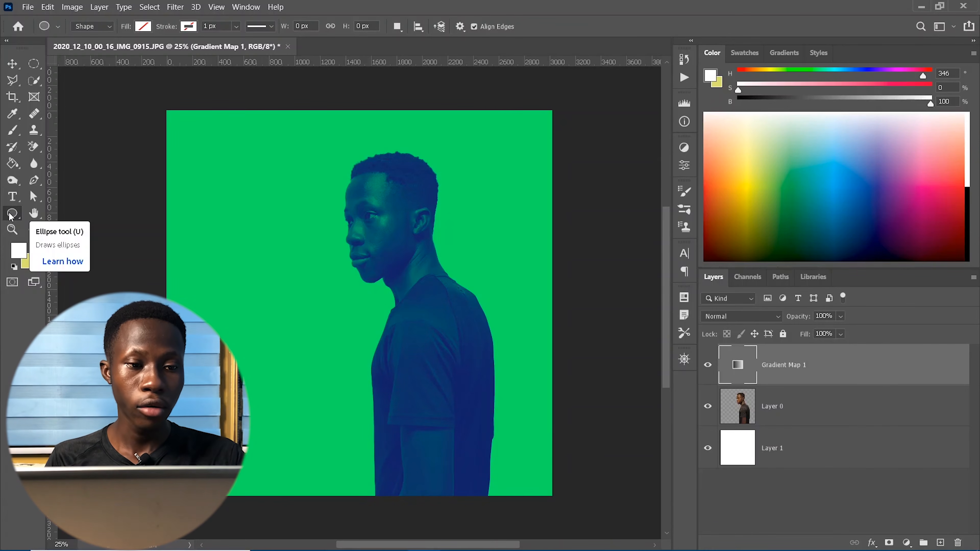
{"action": "right_click", "coordinate": [11, 214]}
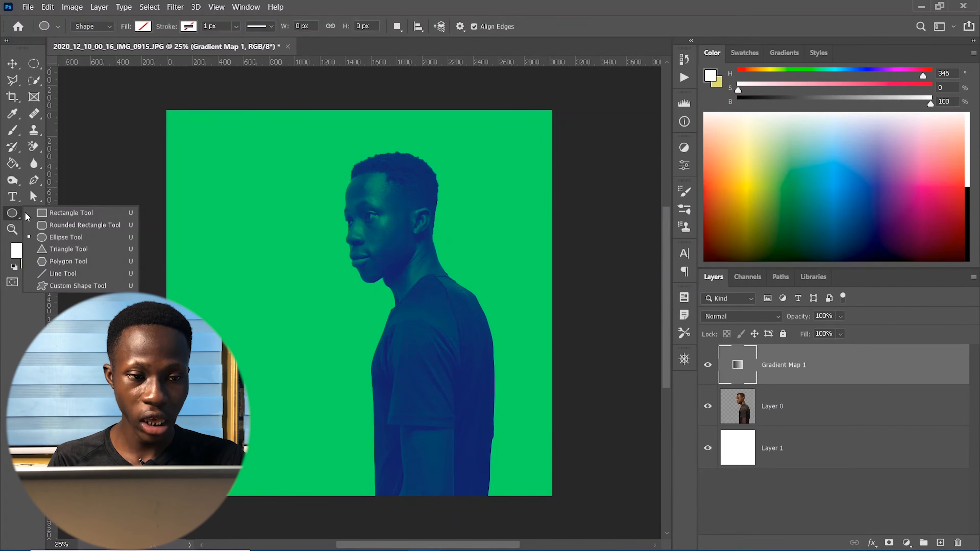
{"action": "left_click", "coordinate": [52, 238]}
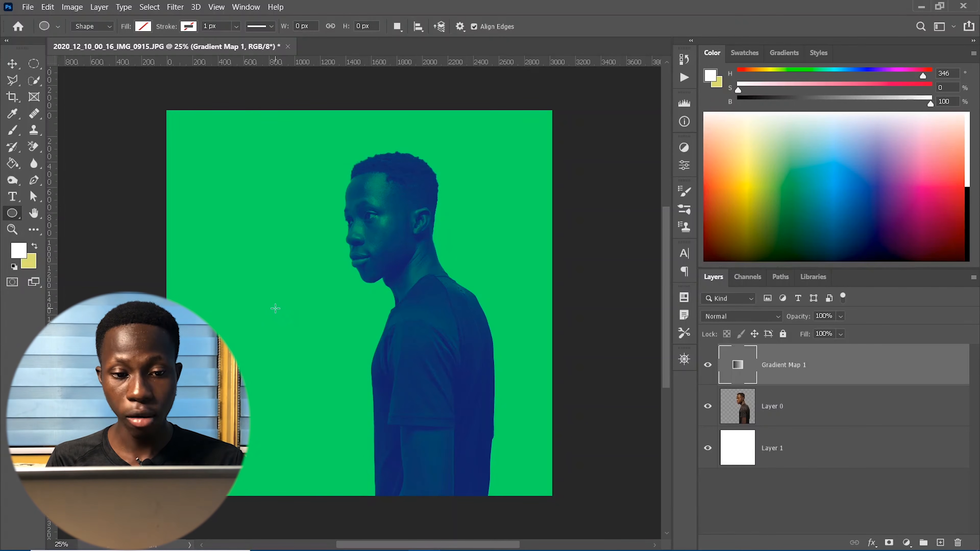
{"action": "left_click_drag", "start_coordinate": [248, 307], "coordinate": [409, 468]}
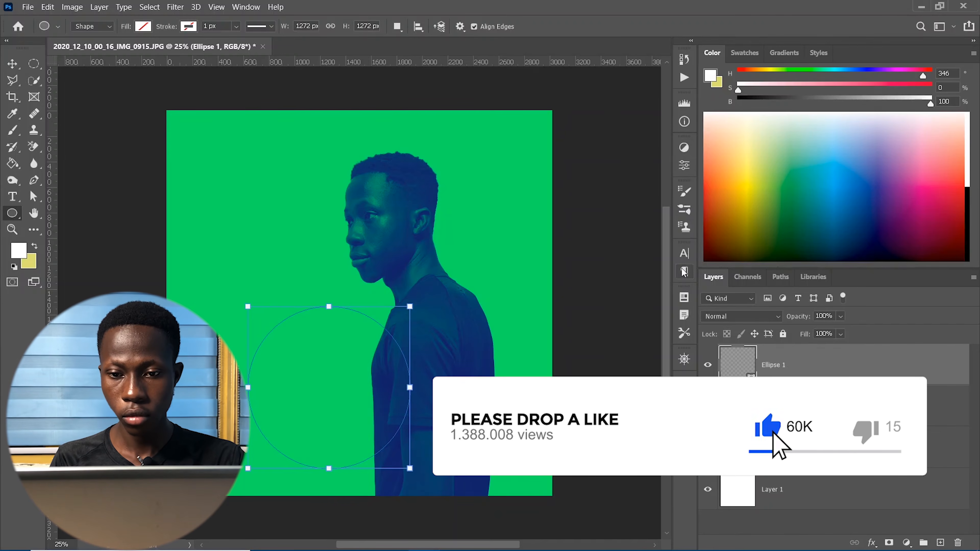
- Set the new circle's fill colour to white in its shape properties
{"action": "left_click", "coordinate": [683, 166]}
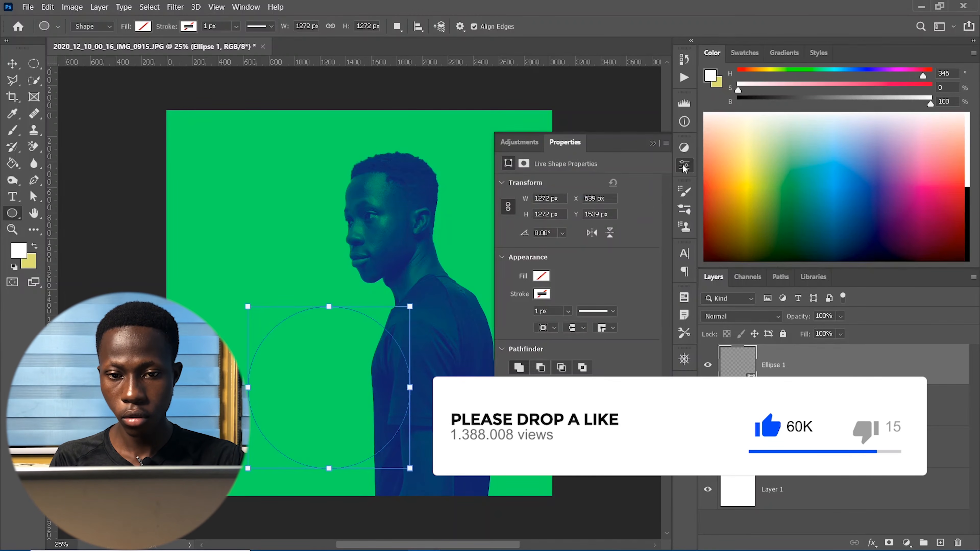
{"action": "left_click", "coordinate": [541, 276]}
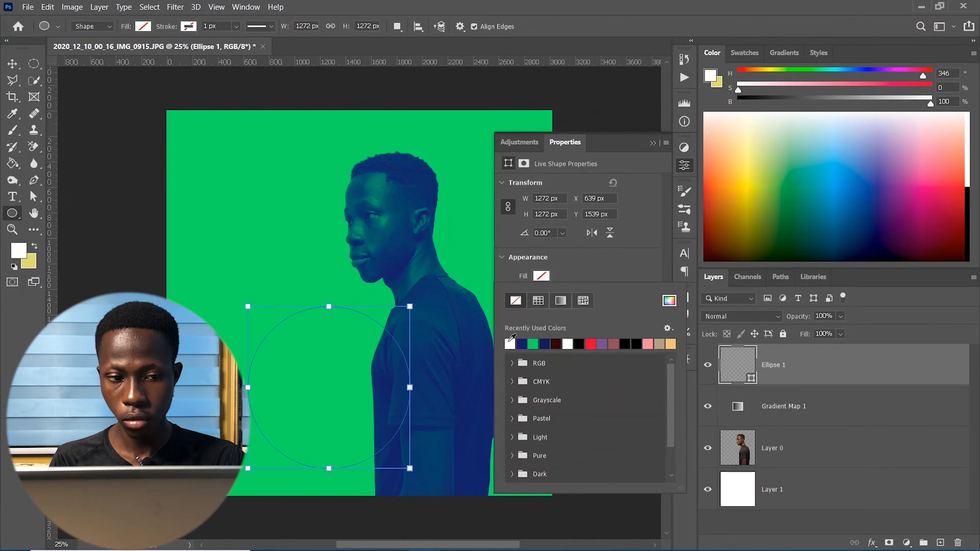
{"action": "left_click", "coordinate": [510, 344]}
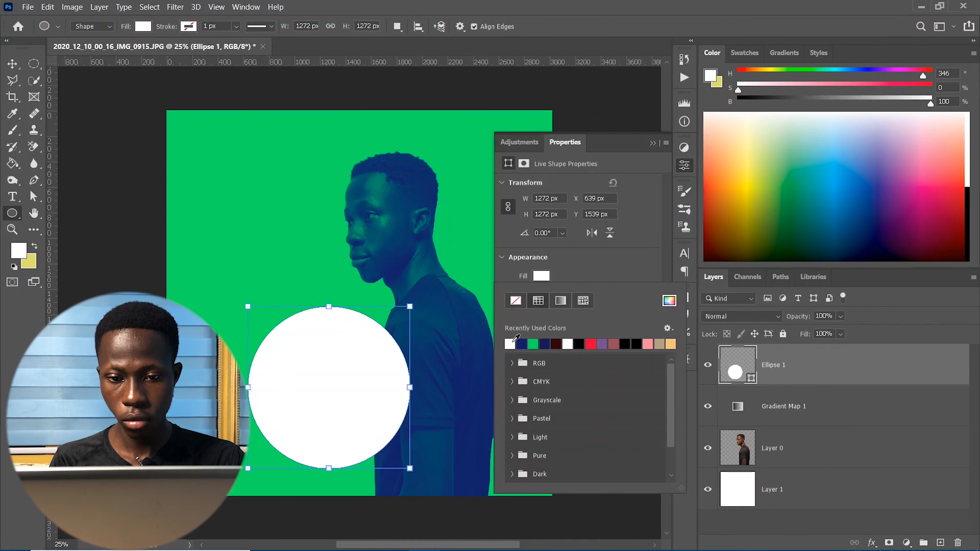
{"action": "left_click", "coordinate": [655, 147]}
{"action": "left_click", "coordinate": [656, 146]}
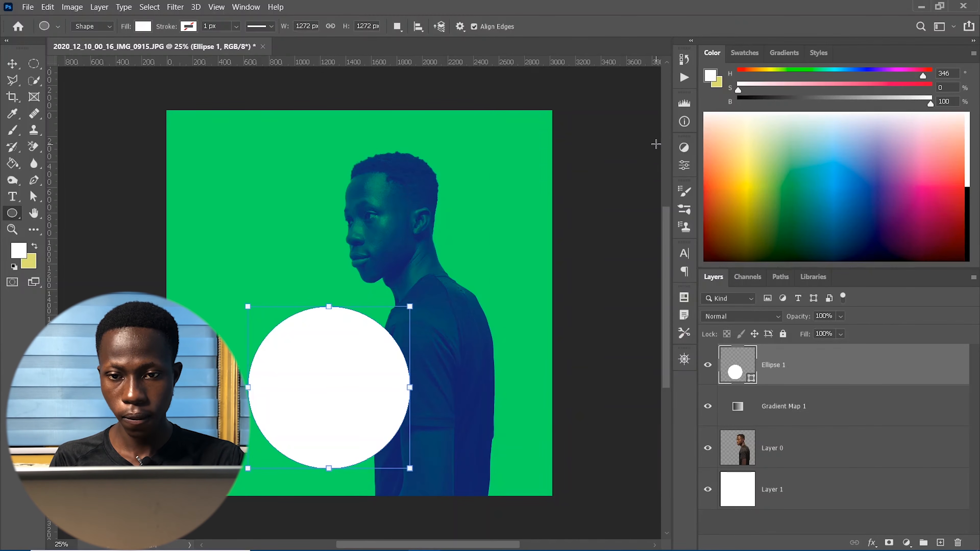
{"action": "left_click", "coordinate": [18, 67]}
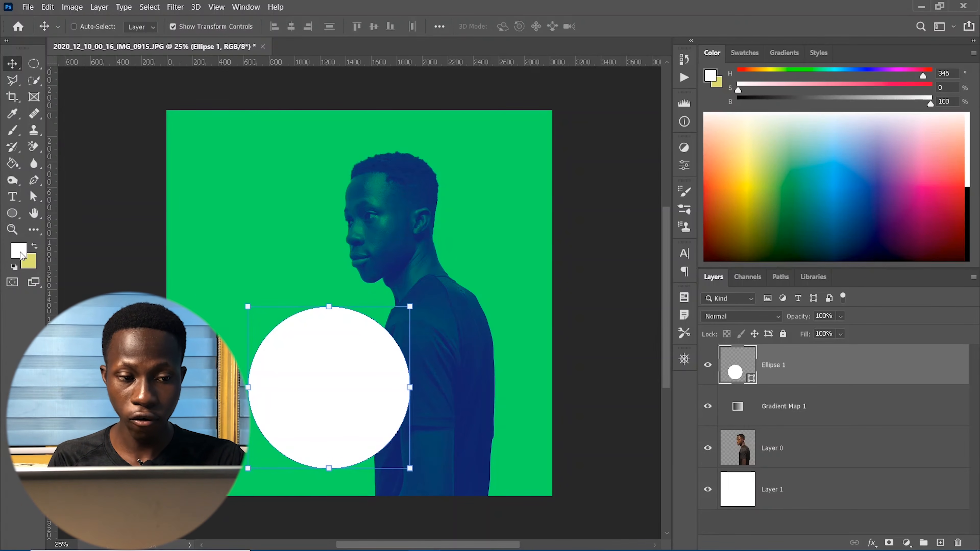
- Shift the white circle left, enlarge it slightly, and briefly check the reference poster in Photos
{"action": "left_click_drag", "start_coordinate": [351, 380], "coordinate": [339, 401]}
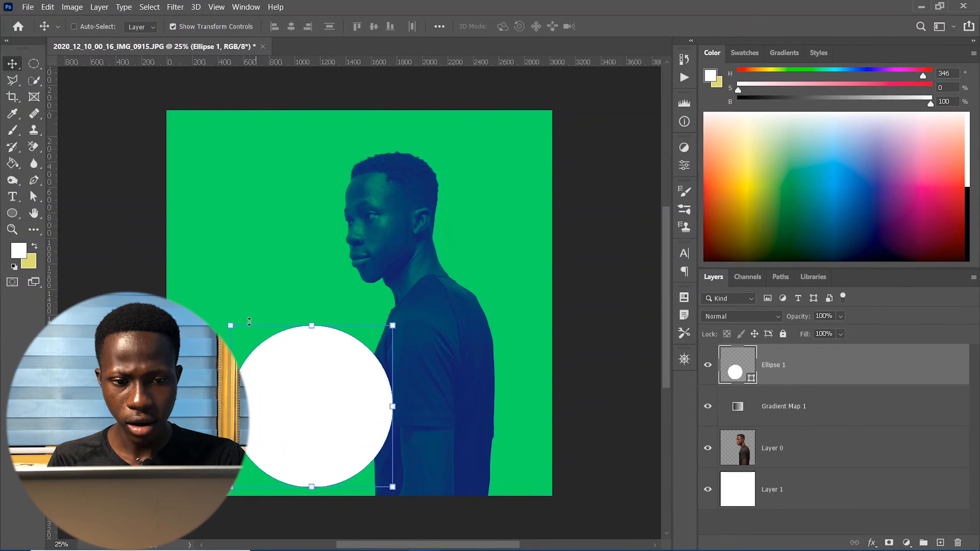
{"action": "left_click_drag", "start_coordinate": [229, 326], "coordinate": [217, 312]}
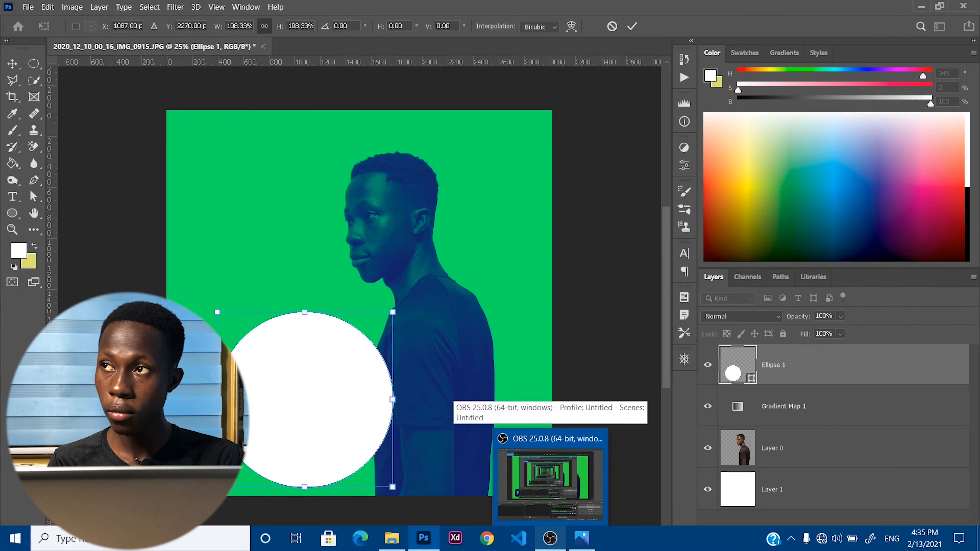
{"action": "left_click", "coordinate": [581, 538]}
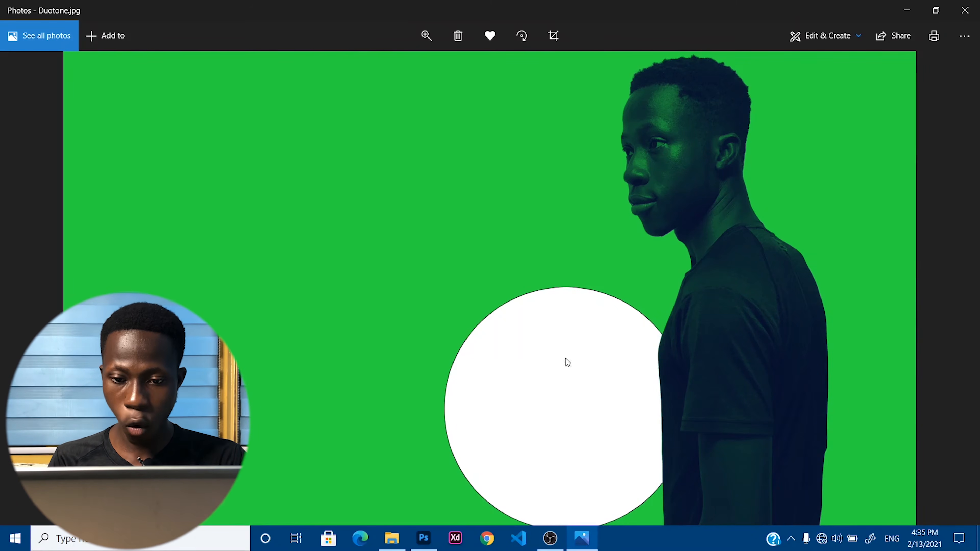
{"action": "left_click", "coordinate": [580, 540]}
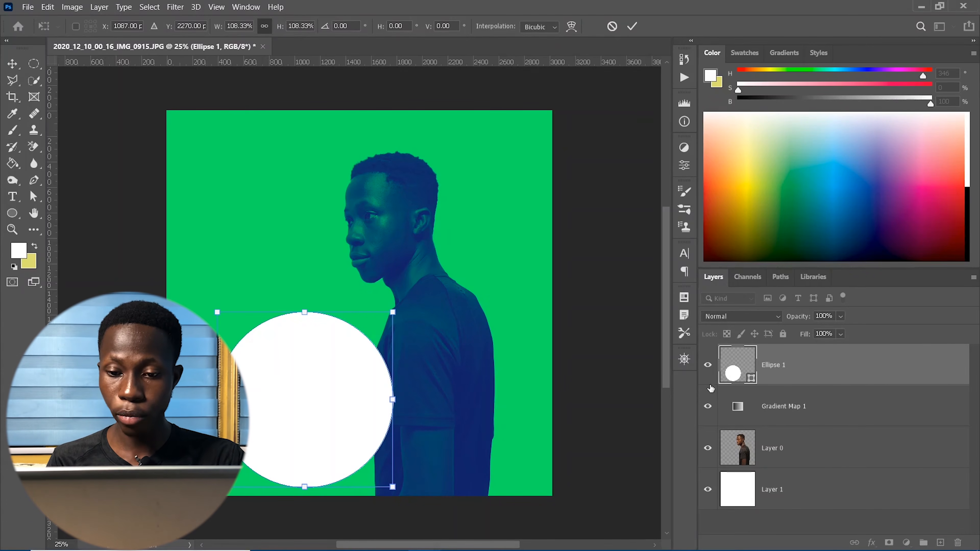
- Mask Ellipse 1 with the man's silhouette from Layer 0, then invert the mask with Ctrl+I
{"action": "left_click", "coordinate": [809, 459]}
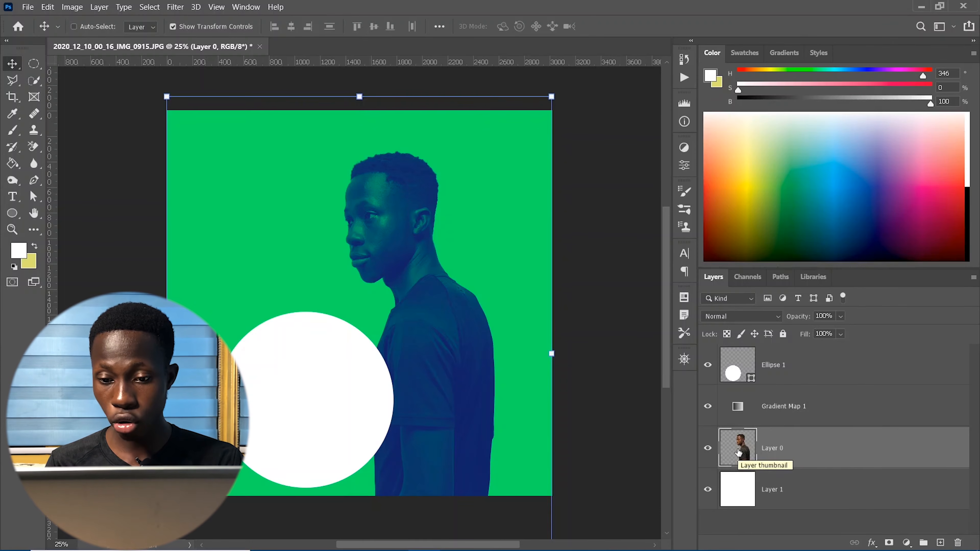
{"action": "left_click", "coordinate": [739, 453], "text": "ctrl"}
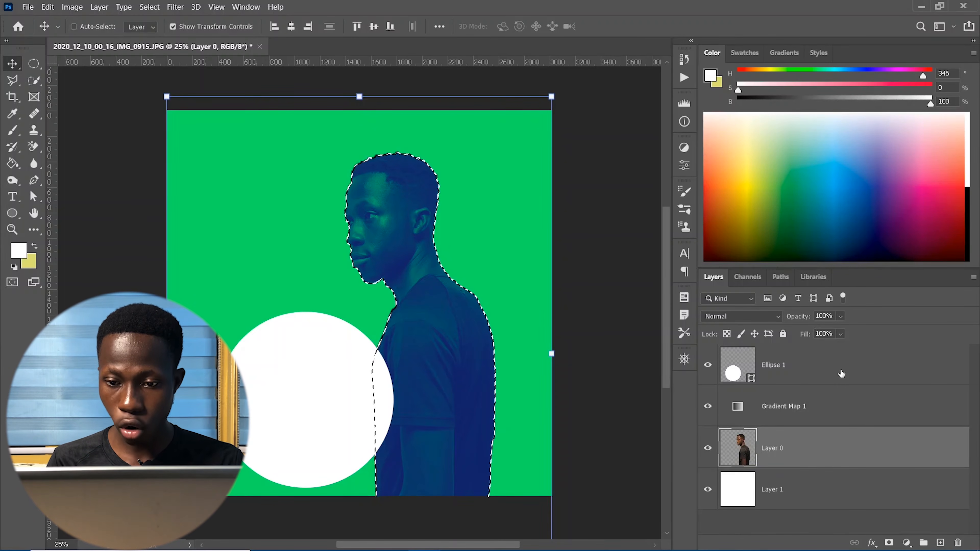
{"action": "left_click", "coordinate": [789, 376]}
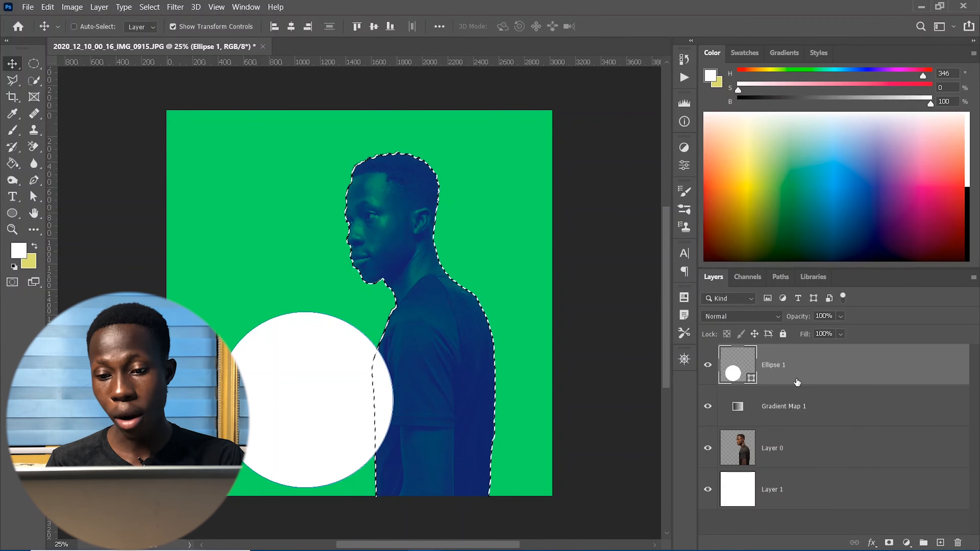
{"action": "left_click", "coordinate": [889, 543]}
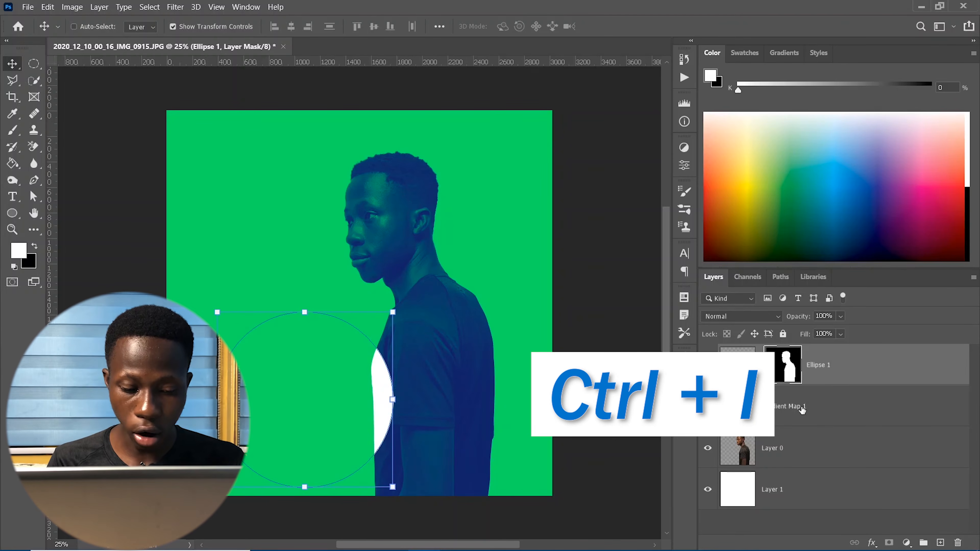
{"action": "key", "text": "ctrl+i"}
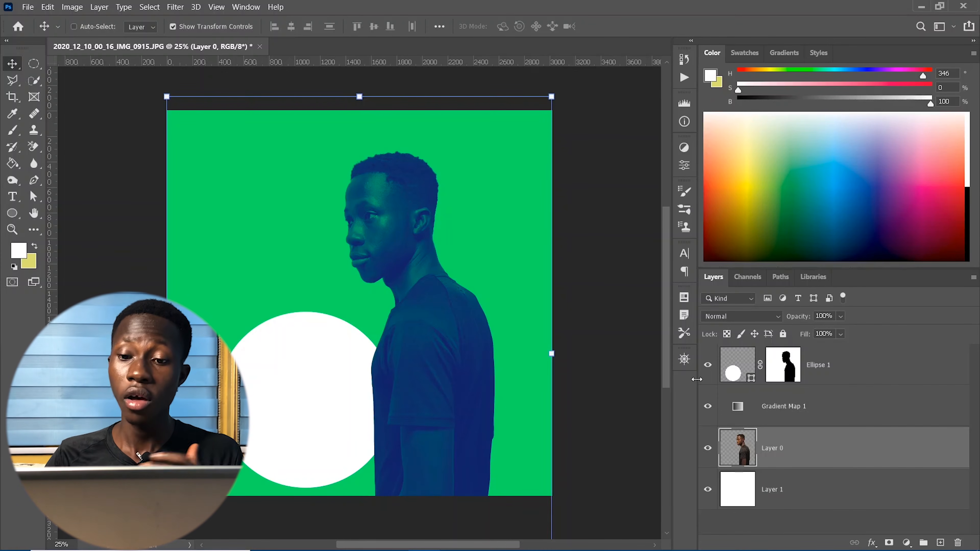
- Open the Gradient Map's editor and change the green right stop to a pasted pale yellow
{"action": "double_click", "coordinate": [737, 408]}
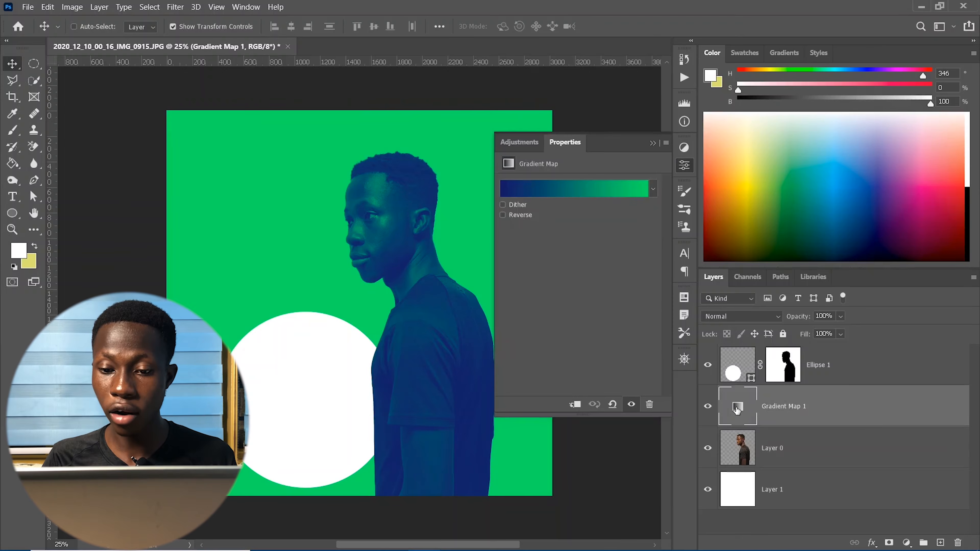
{"action": "left_click", "coordinate": [544, 189]}
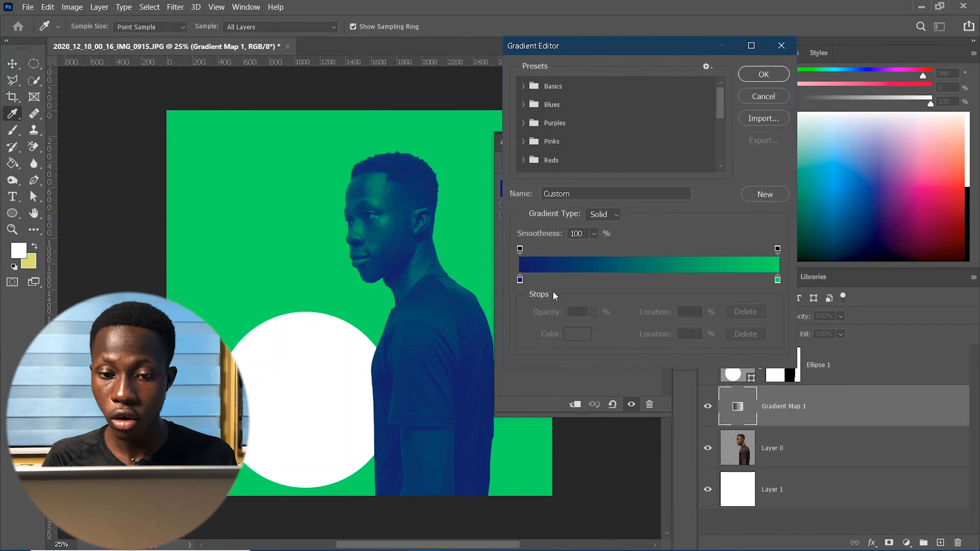
{"action": "left_click", "coordinate": [777, 281]}
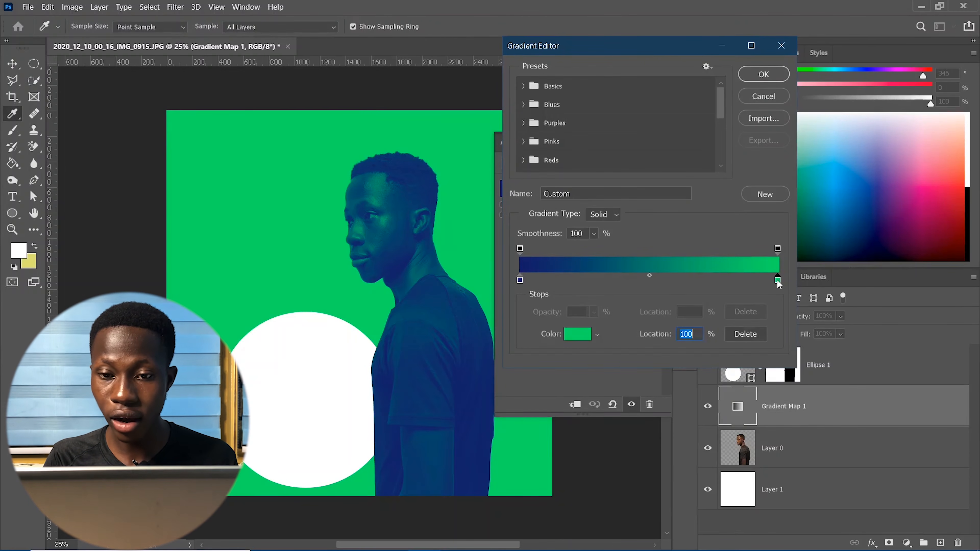
{"action": "left_click", "coordinate": [575, 335]}
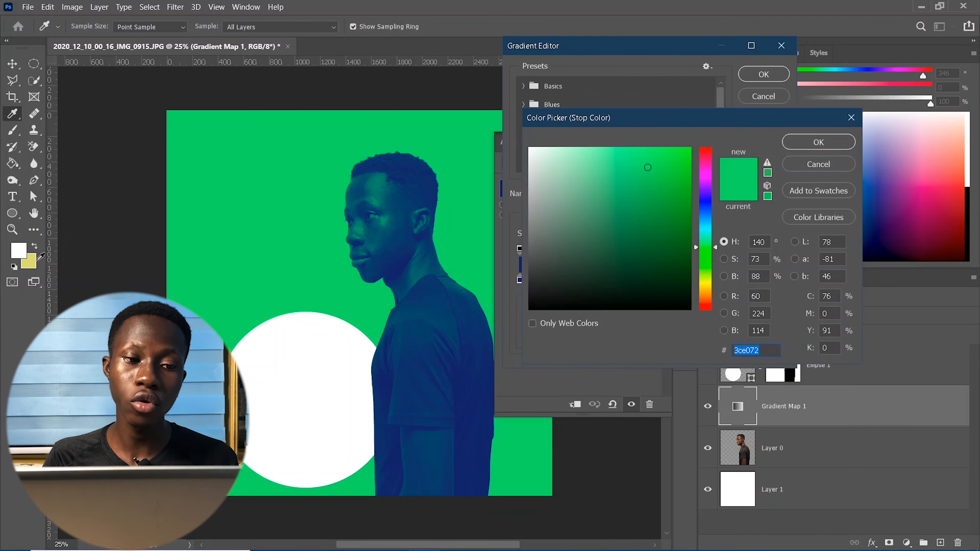
{"action": "type", "text": "ddde7f"}
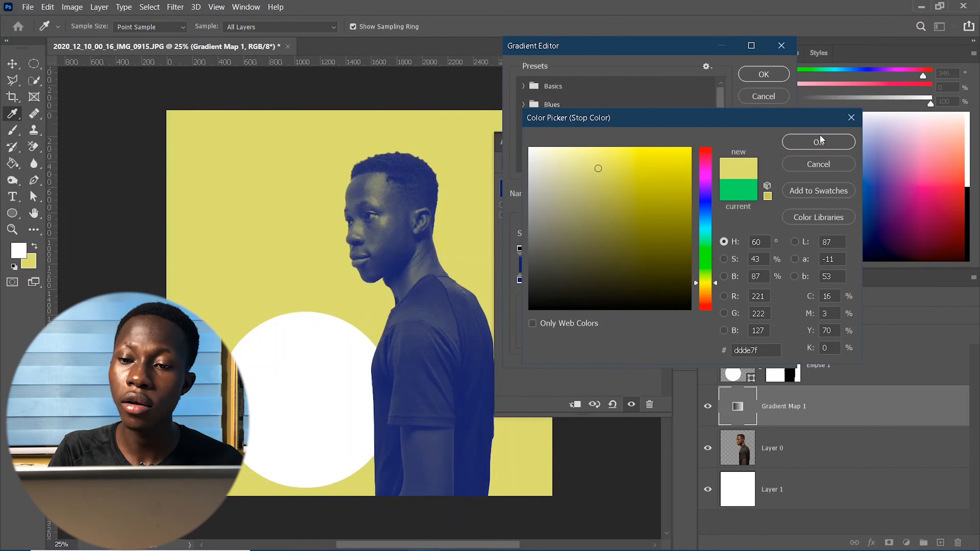
{"action": "left_click", "coordinate": [820, 140]}
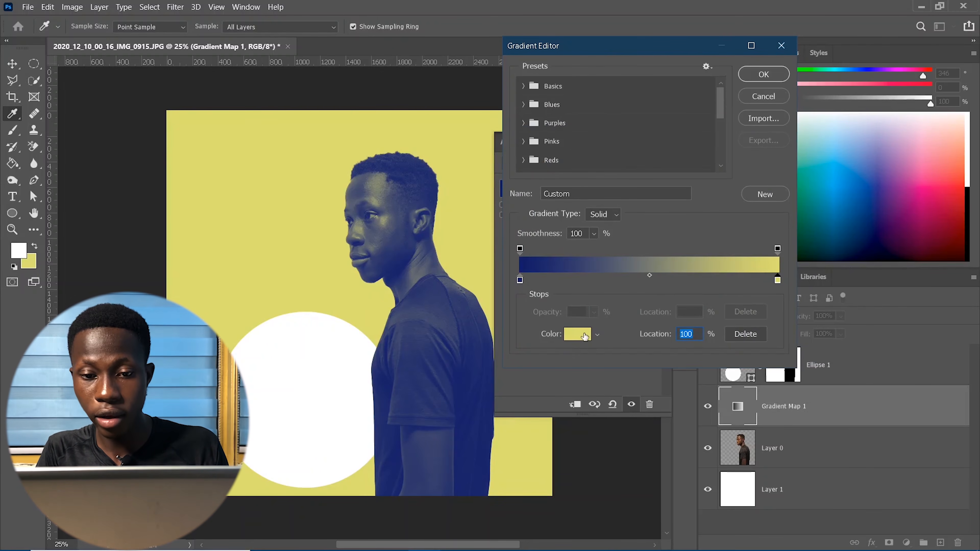
- Change the light stop to coral df6069 and apply the navy-to-coral gradient
{"action": "left_click", "coordinate": [582, 335]}
{"action": "left_click_drag", "start_coordinate": [707, 157], "coordinate": [707, 150]}
{"action": "mouse_move", "coordinate": [705, 301]}
{"action": "left_mouse_down"}
{"action": "mouse_move", "coordinate": [706, 289]}
{"action": "mouse_move", "coordinate": [712, 319]}
{"action": "mouse_move", "coordinate": [708, 305]}
{"action": "left_mouse_up"}
{"action": "left_click", "coordinate": [705, 150]}
{"action": "left_click", "coordinate": [669, 165]}
{"action": "mouse_move", "coordinate": [669, 164]}
{"action": "left_mouse_down"}
{"action": "mouse_move", "coordinate": [621, 180]}
{"action": "mouse_move", "coordinate": [655, 165]}
{"action": "left_mouse_up"}
{"action": "left_click", "coordinate": [642, 178]}
{"action": "left_click", "coordinate": [621, 168]}
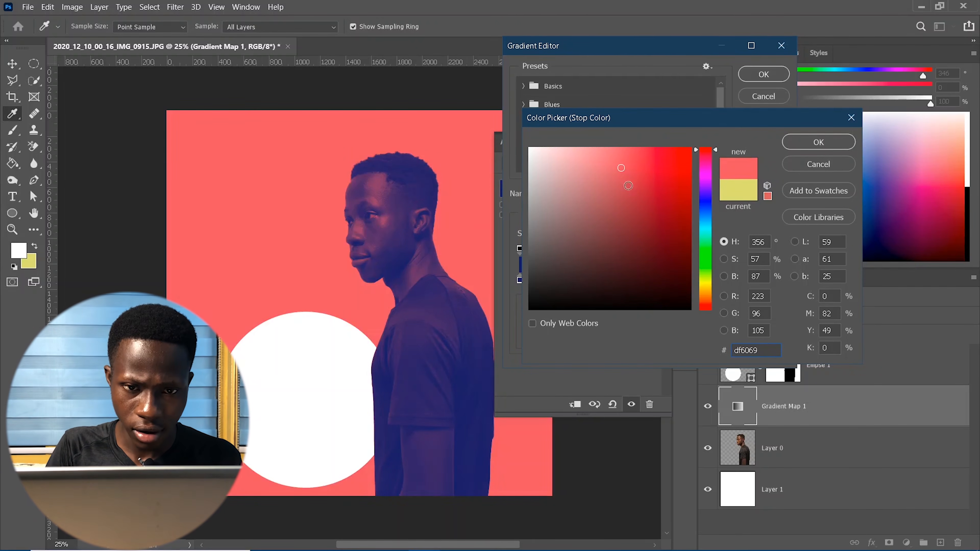
{"action": "left_click", "coordinate": [818, 142]}
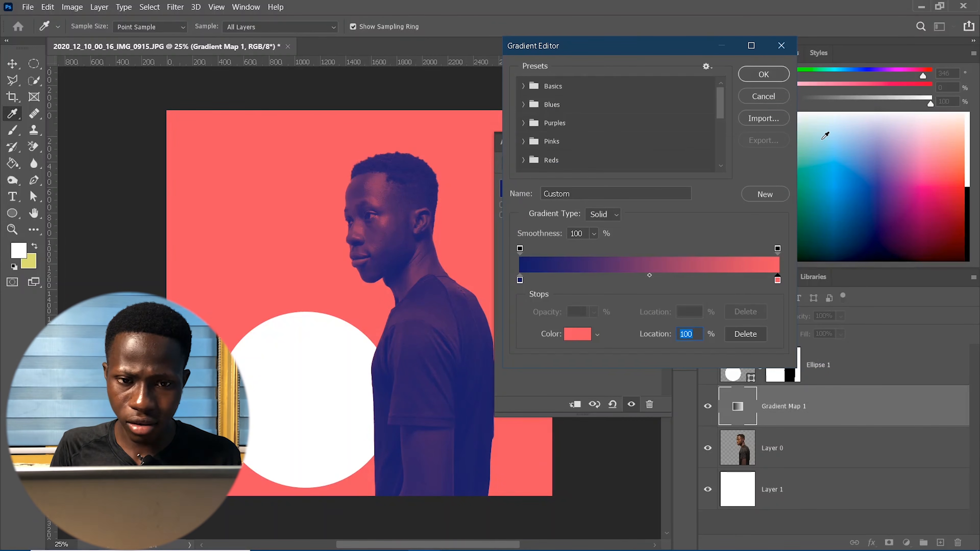
{"action": "left_click", "coordinate": [775, 72]}
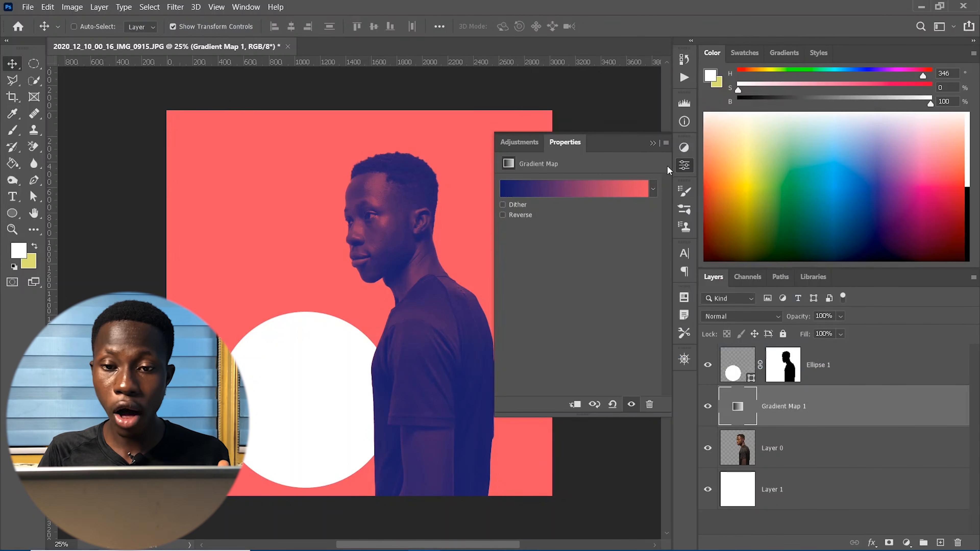
- Add a Brightness/Contrast layer above Ellipse 1, apply Auto, then set Brightness -11 and Contrast 50
{"action": "left_click", "coordinate": [656, 143]}
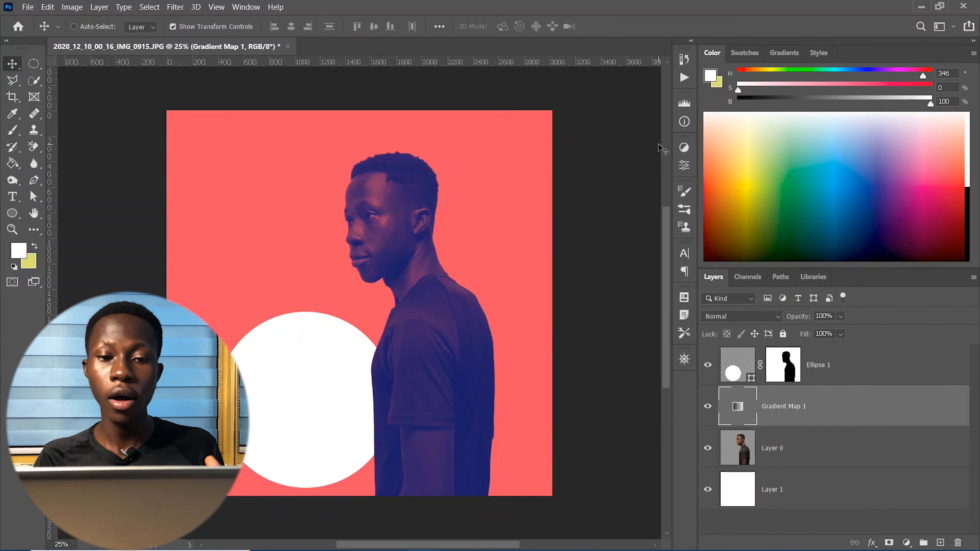
{"action": "left_click", "coordinate": [875, 379]}
{"action": "left_click", "coordinate": [906, 542]}
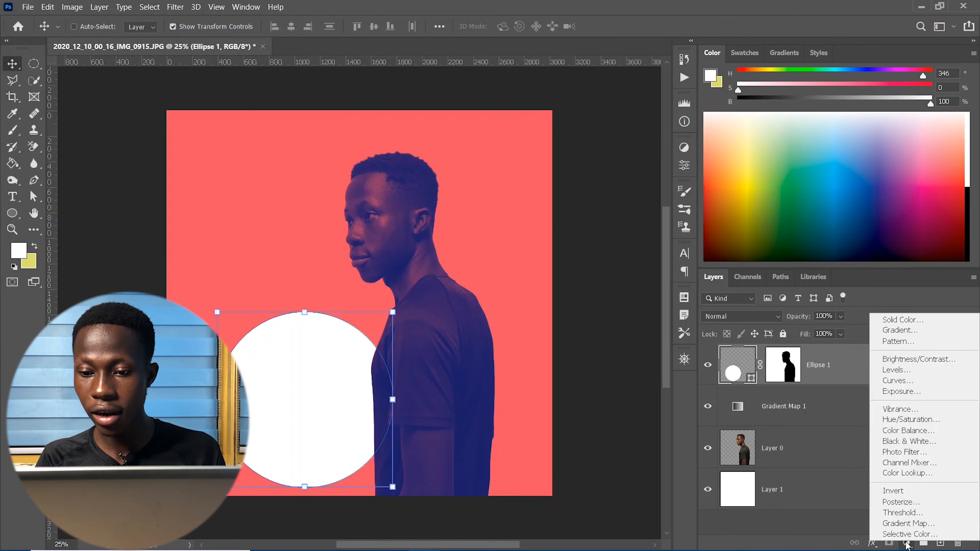
{"action": "left_click", "coordinate": [930, 359]}
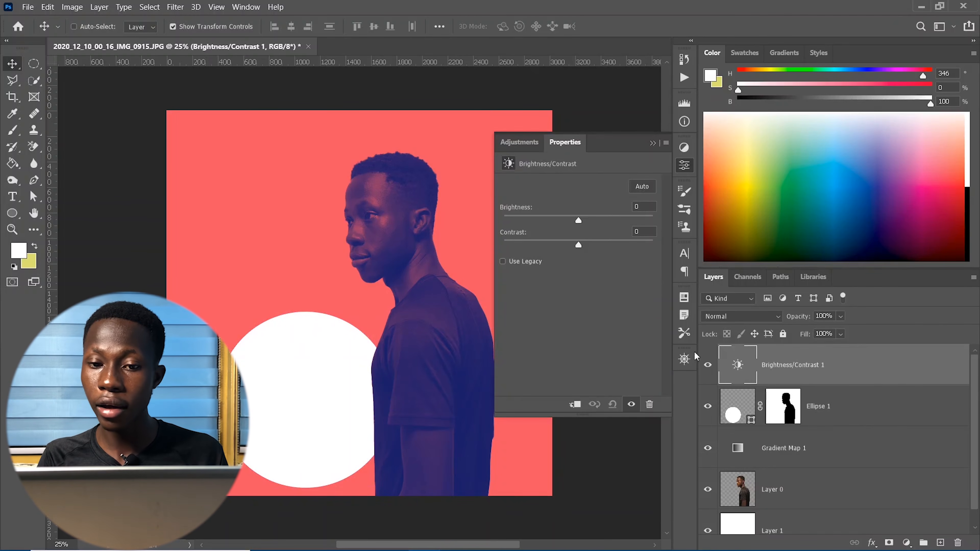
{"action": "left_click", "coordinate": [638, 185]}
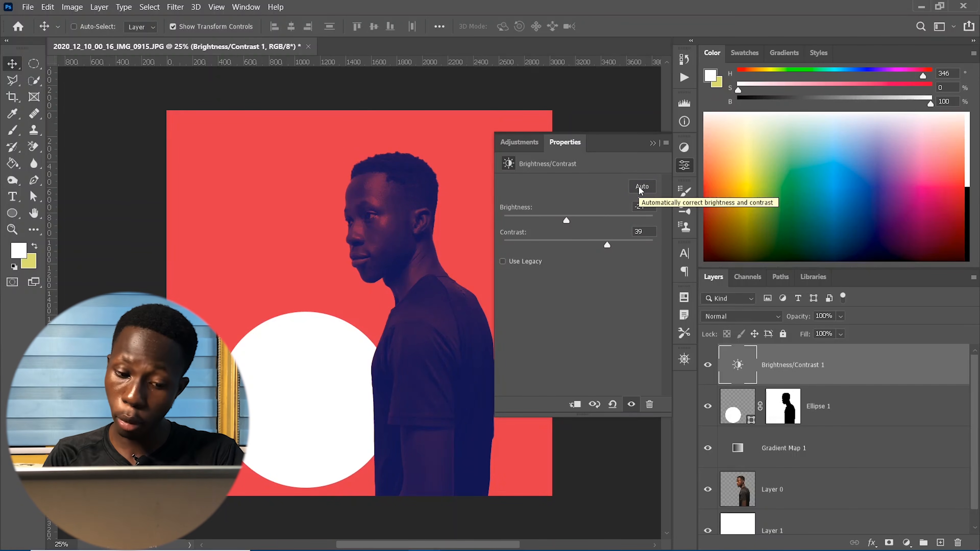
{"action": "left_click_drag", "start_coordinate": [561, 222], "coordinate": [615, 244]}
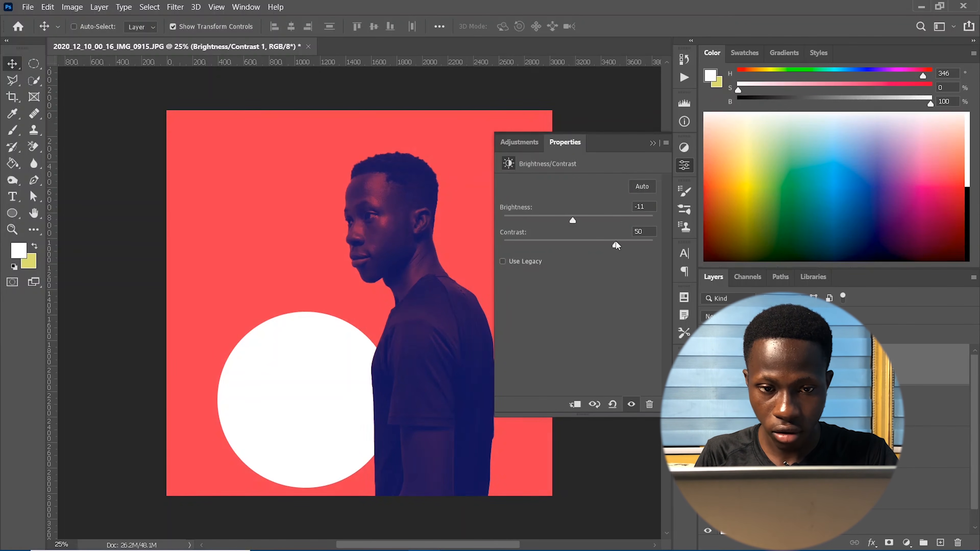
- Close the Brightness/Contrast settings and zoom in and out to review the finished poster
{"action": "left_click", "coordinate": [651, 143]}
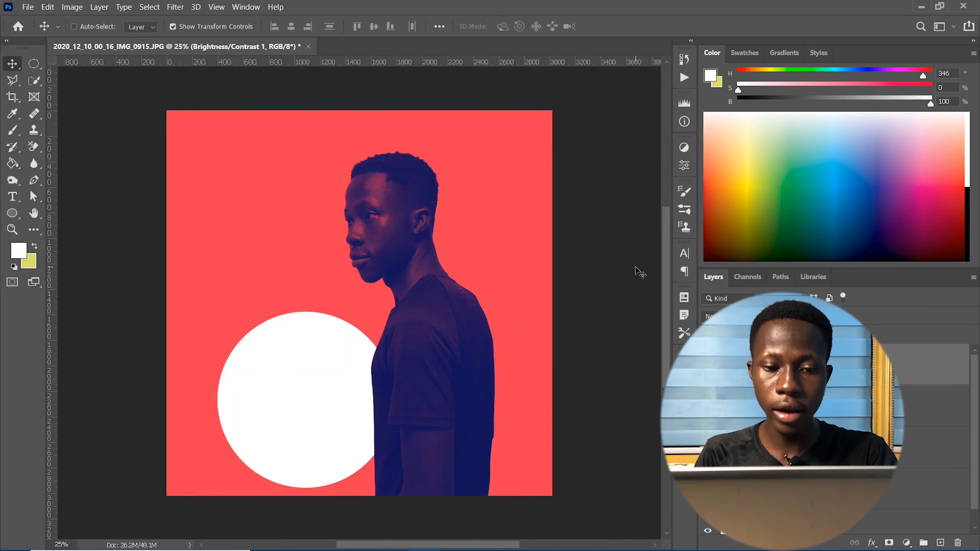
{"action": "key", "text": "ctrl+plus"}
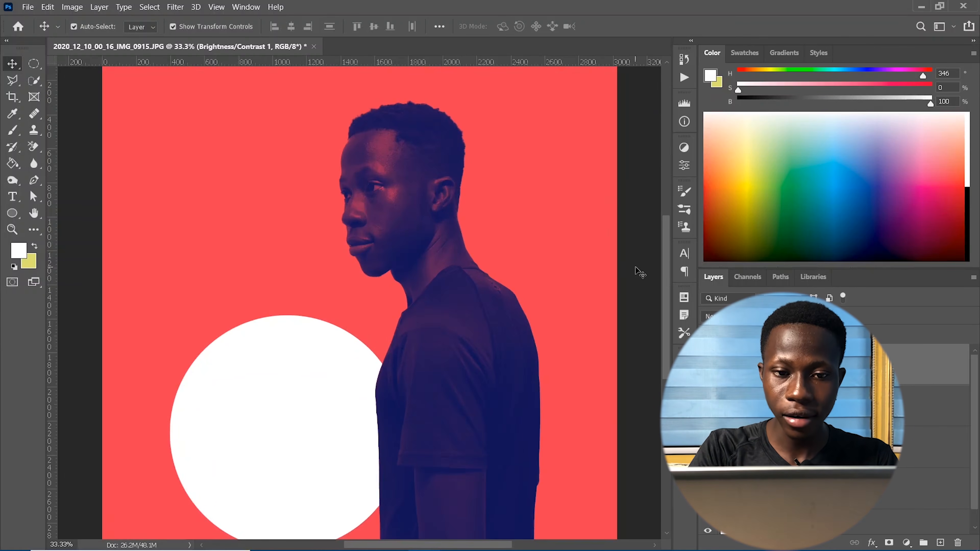
{"action": "key", "text": "ctrl+minus"}
{"action": "key", "text": "ctrl+minus"}
{"action": "key", "text": "ctrl+minus"}
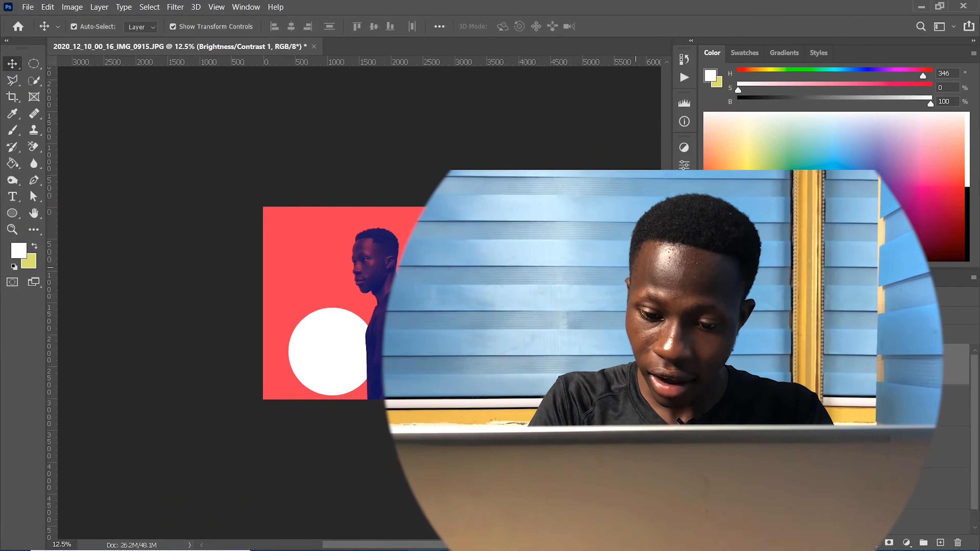
{"action": "key", "text": "ctrl+plus"}
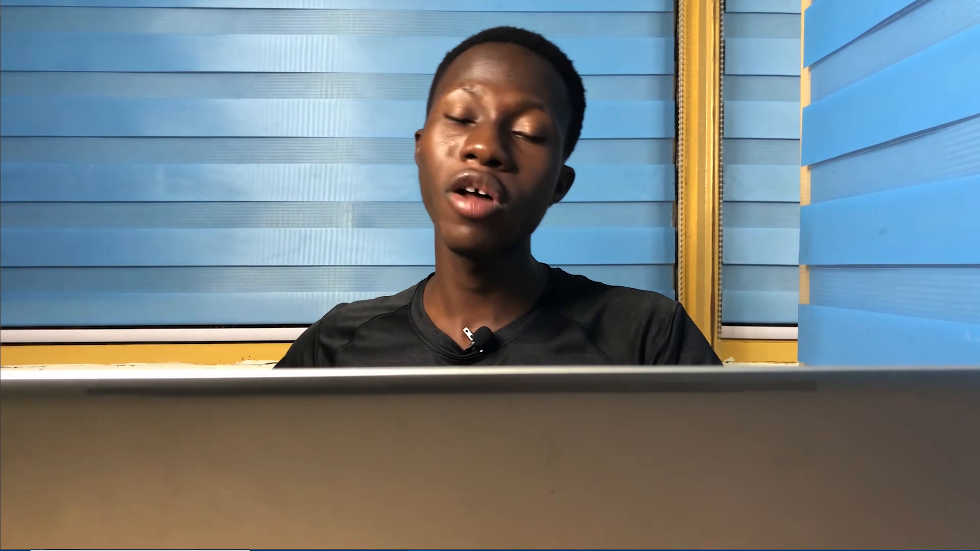